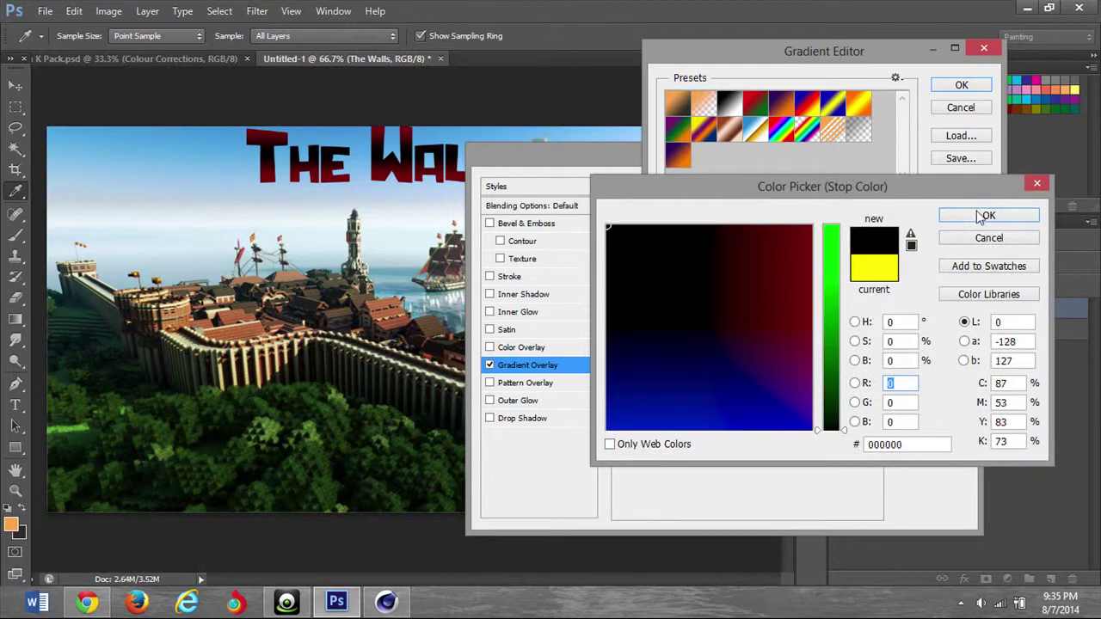
- Apply a dark red and black gradient overlay to The Walls text and move the text lower on the canvas
{"action": "left_click", "coordinate": [957, 86]}
{"action": "left_click", "coordinate": [798, 247]}
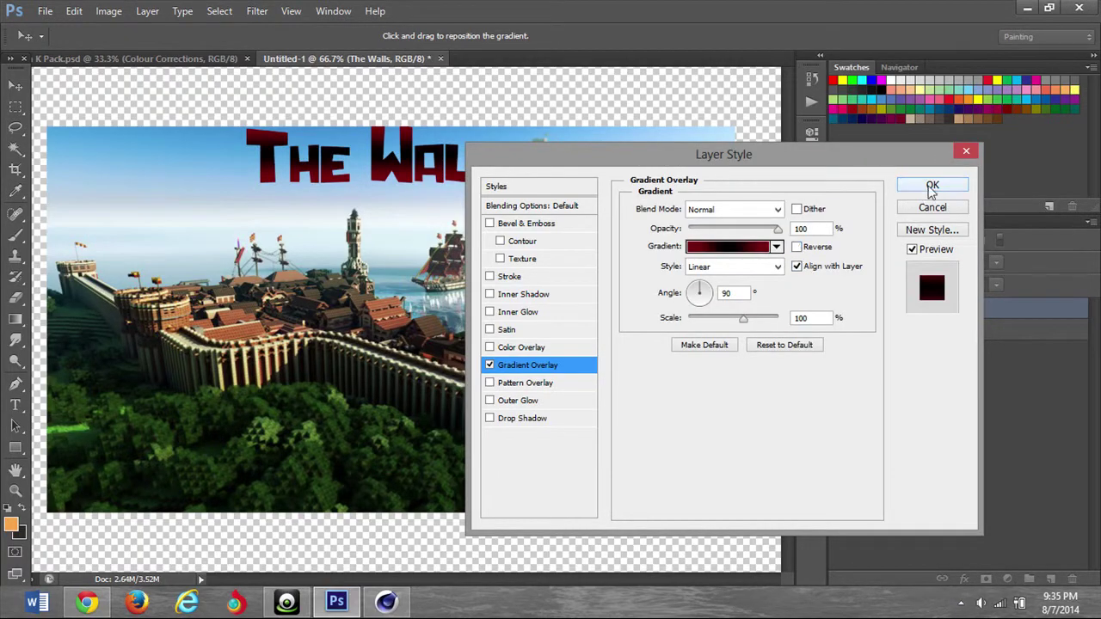
{"action": "left_click", "coordinate": [928, 186]}
{"action": "left_click_drag", "start_coordinate": [393, 209], "coordinate": [394, 271]}
- Copy the Minecraft-Logo layer from the Logos group of Adam K Pack.psd into the Untitled-1 composition
{"action": "left_click", "coordinate": [215, 59]}
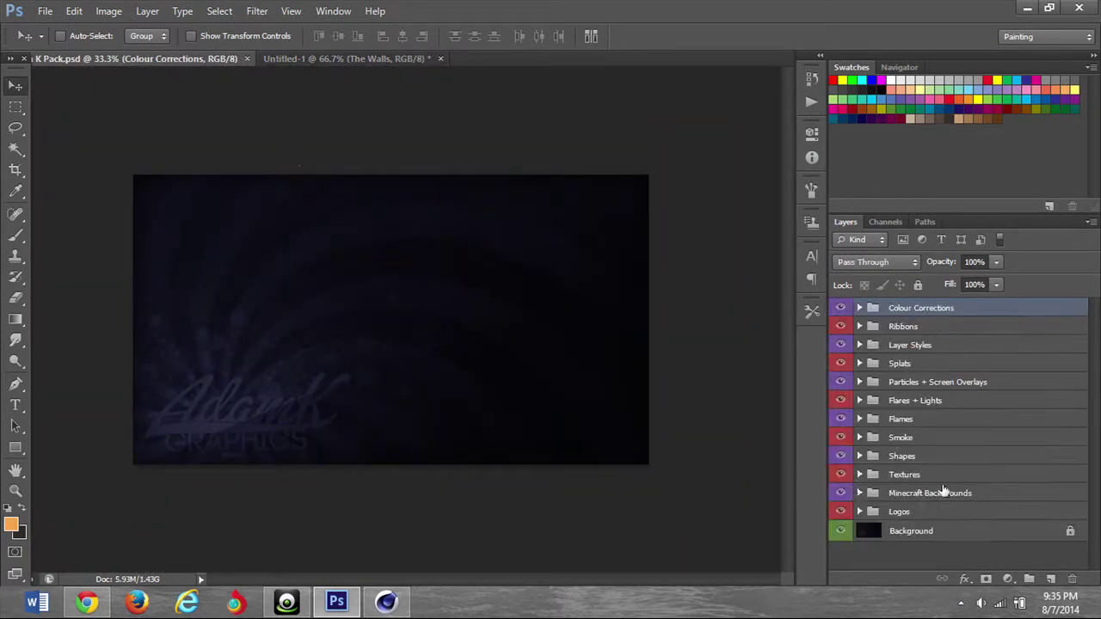
{"action": "left_click", "coordinate": [860, 512]}
{"action": "scroll", "coordinate": [864, 490], "scroll_direction": "down", "scroll_amount": 3}
{"action": "scroll", "coordinate": [877, 555], "scroll_direction": "down", "scroll_amount": 1}
{"action": "left_click", "coordinate": [841, 522]}
{"action": "left_click_drag", "start_coordinate": [528, 429], "coordinate": [342, 60]}
{"action": "key", "text": "Return"}
{"action": "scroll", "coordinate": [947, 531], "scroll_direction": "down", "scroll_amount": 3}
{"action": "left_click_drag", "start_coordinate": [921, 519], "coordinate": [437, 171]}
- Place the Minecraft-Logo layer beneath The Walls text layer and shift the text up over the logo's lower edge
{"action": "left_click_drag", "start_coordinate": [916, 309], "coordinate": [927, 362]}
{"action": "left_click", "coordinate": [907, 309]}
{"action": "left_click_drag", "start_coordinate": [469, 267], "coordinate": [469, 243]}
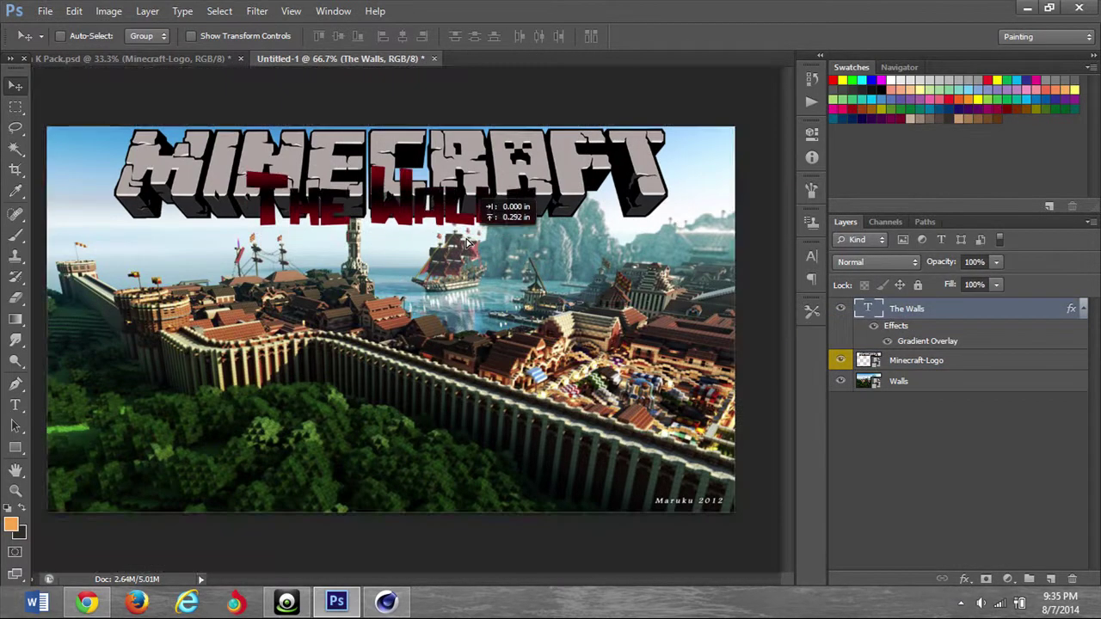
- Enlarge The Walls text proportionally and position it centred along the lower edge of the Minecraft logo
{"action": "left_click", "coordinate": [17, 405]}
{"action": "left_click_drag", "start_coordinate": [539, 205], "coordinate": [241, 120]}
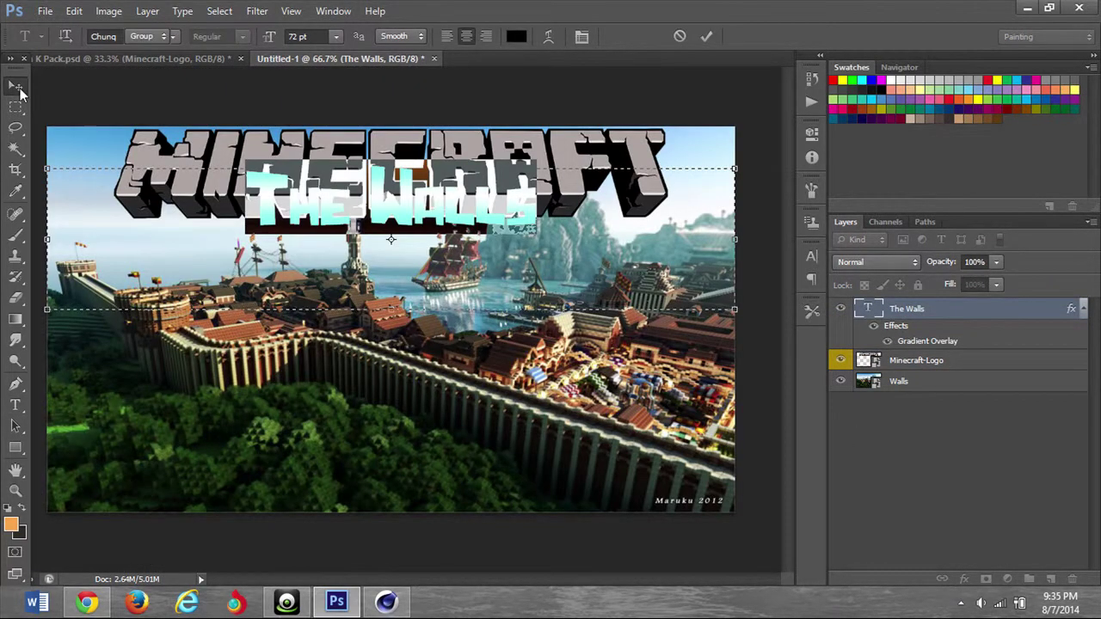
{"action": "left_click", "coordinate": [16, 87]}
{"action": "key", "text": "ctrl+t"}
{"action": "left_click_drag", "start_coordinate": [735, 159], "coordinate": [840, 97], "text": "shift"}
{"action": "left_click_drag", "start_coordinate": [559, 184], "coordinate": [425, 253]}
{"action": "left_click_drag", "start_coordinate": [708, 207], "coordinate": [802, 186], "text": "shift"}
{"action": "left_click_drag", "start_coordinate": [370, 261], "coordinate": [424, 260]}
{"action": "left_click", "coordinate": [16, 86]}
{"action": "key", "text": "Return"}
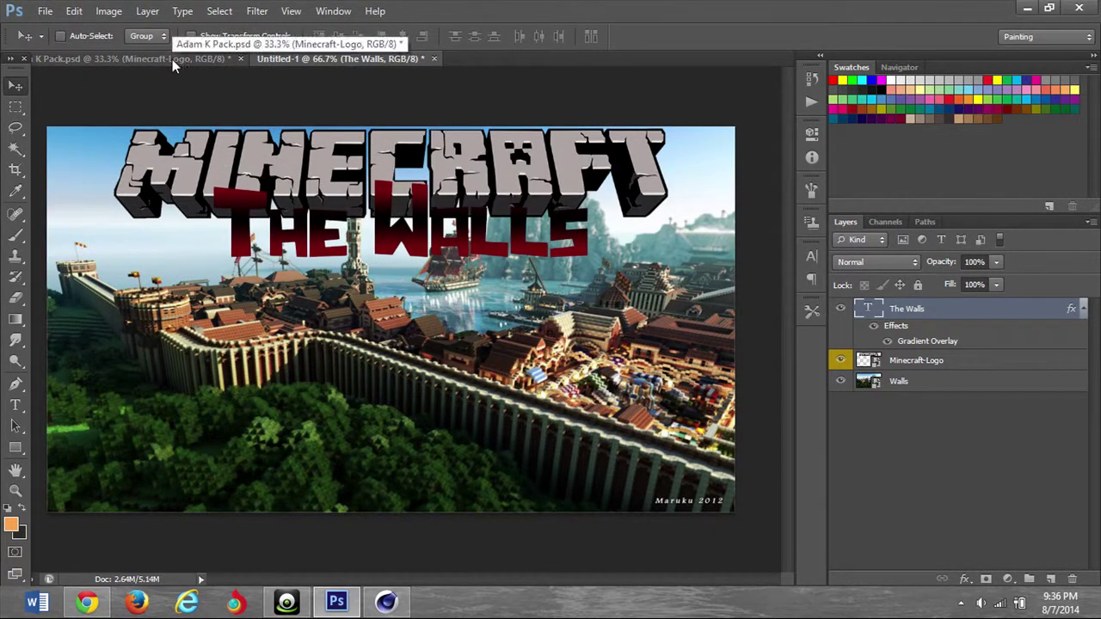
- Return to Adam K Pack.psd and expand the Starburst's group inside Textures
{"action": "left_click", "coordinate": [172, 59]}
{"action": "left_click", "coordinate": [859, 413]}
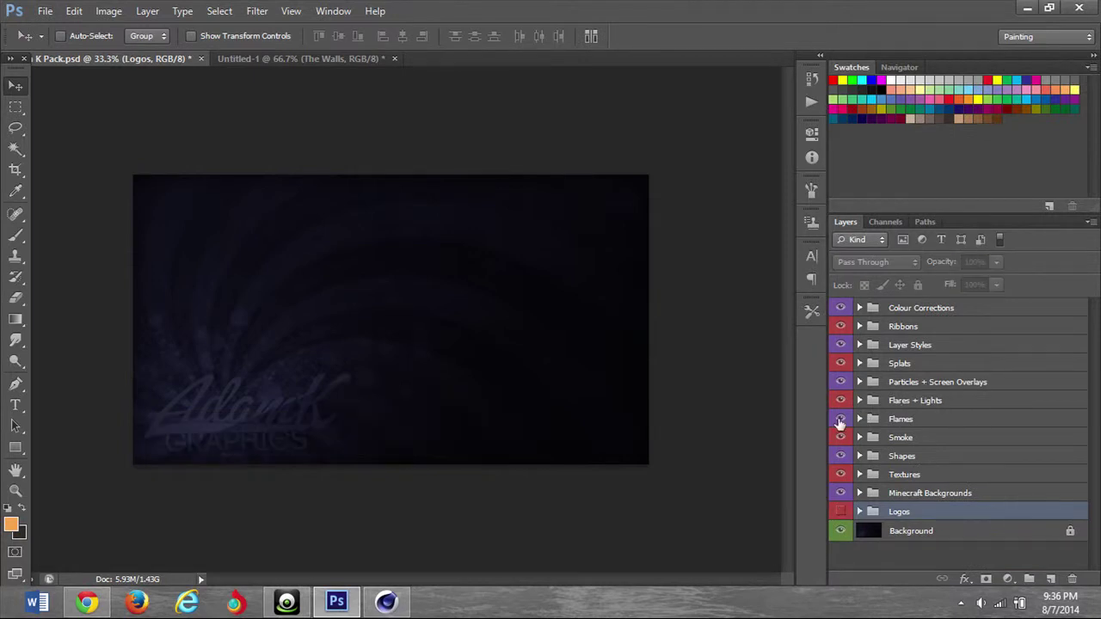
{"action": "left_click", "coordinate": [860, 401]}
{"action": "left_click", "coordinate": [859, 401]}
{"action": "left_click", "coordinate": [859, 474]}
{"action": "left_click", "coordinate": [872, 493]}
- Preview the Starburst 1, 3, 4, 5 and 6 textures one at a time on the pack's canvas
{"action": "left_click", "coordinate": [843, 456]}
{"action": "left_click", "coordinate": [843, 457]}
{"action": "left_click", "coordinate": [841, 561]}
{"action": "left_click", "coordinate": [841, 560]}
{"action": "left_click", "coordinate": [841, 540]}
{"action": "left_click", "coordinate": [839, 539]}
{"action": "left_click", "coordinate": [842, 518]}
{"action": "left_click", "coordinate": [842, 520]}
{"action": "left_click", "coordinate": [841, 500]}
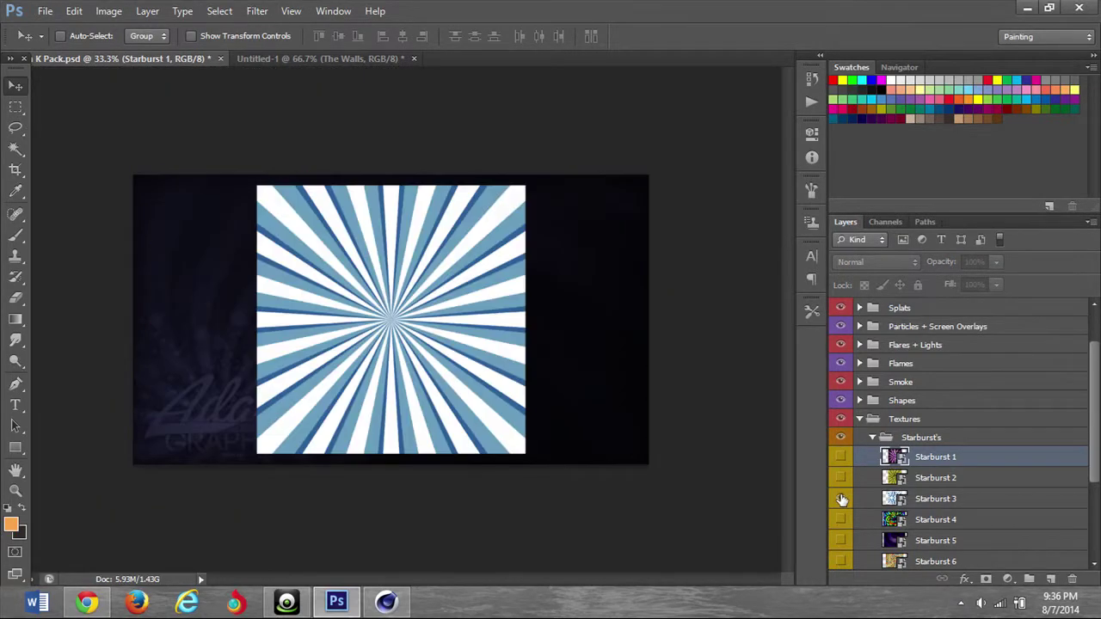
- Copy the Starburst 1 texture into the Untitled-1 composition, scale it to cover the whole canvas and centre it
{"action": "left_click_drag", "start_coordinate": [747, 456], "coordinate": [422, 327]}
{"action": "key", "text": "ctrl+t"}
{"action": "left_click_drag", "start_coordinate": [181, 98], "coordinate": [443, 311]}
{"action": "left_click_drag", "start_coordinate": [540, 413], "coordinate": [129, 158]}
{"action": "left_click_drag", "start_coordinate": [341, 410], "coordinate": [809, 616], "text": "shift"}
{"action": "left_click", "coordinate": [16, 86]}
{"action": "left_click", "coordinate": [494, 237]}
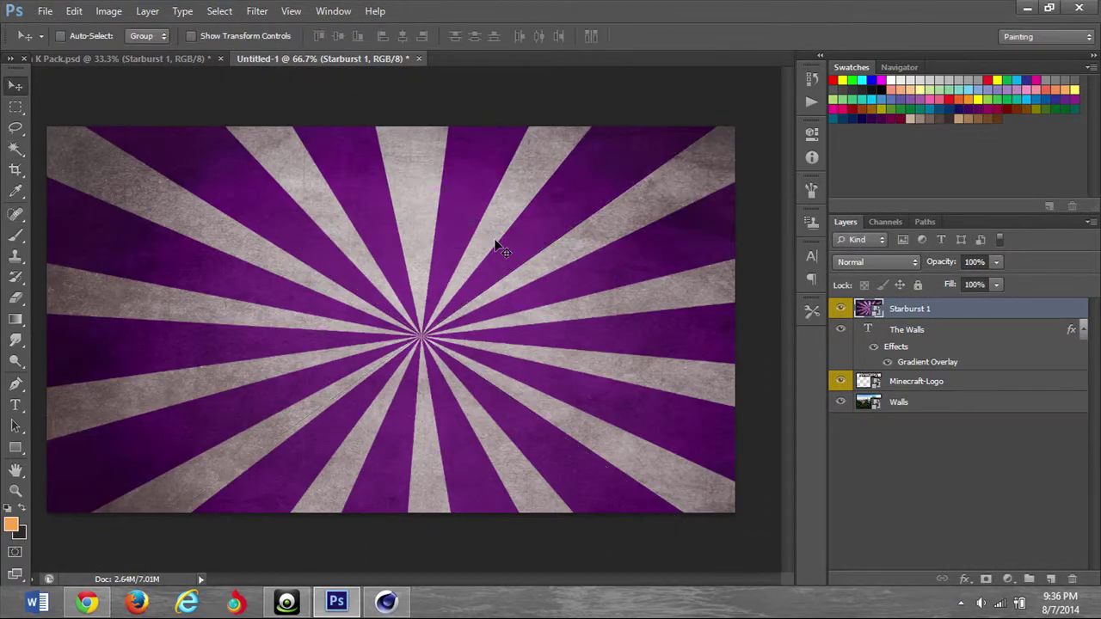
{"action": "key", "text": "ctrl+minus"}
{"action": "key", "text": "ctrl+minus"}
{"action": "key", "text": "ctrl+minus"}
{"action": "left_click_drag", "start_coordinate": [476, 323], "coordinate": [468, 314]}
- Set the Starburst 1 layer's blend mode to Screen and its opacity to 45%
{"action": "left_click", "coordinate": [882, 261]}
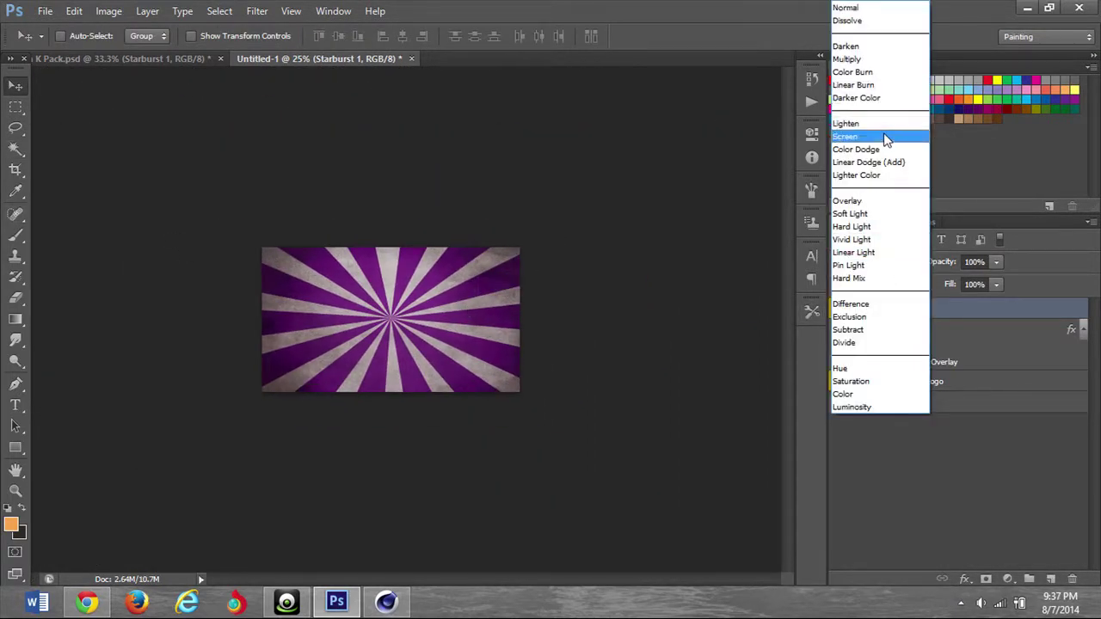
{"action": "left_click", "coordinate": [886, 136]}
{"action": "left_click", "coordinate": [981, 263]}
{"action": "key", "text": "BackSpace"}
{"action": "key", "text": "BackSpace"}
{"action": "key", "text": "BackSpace"}
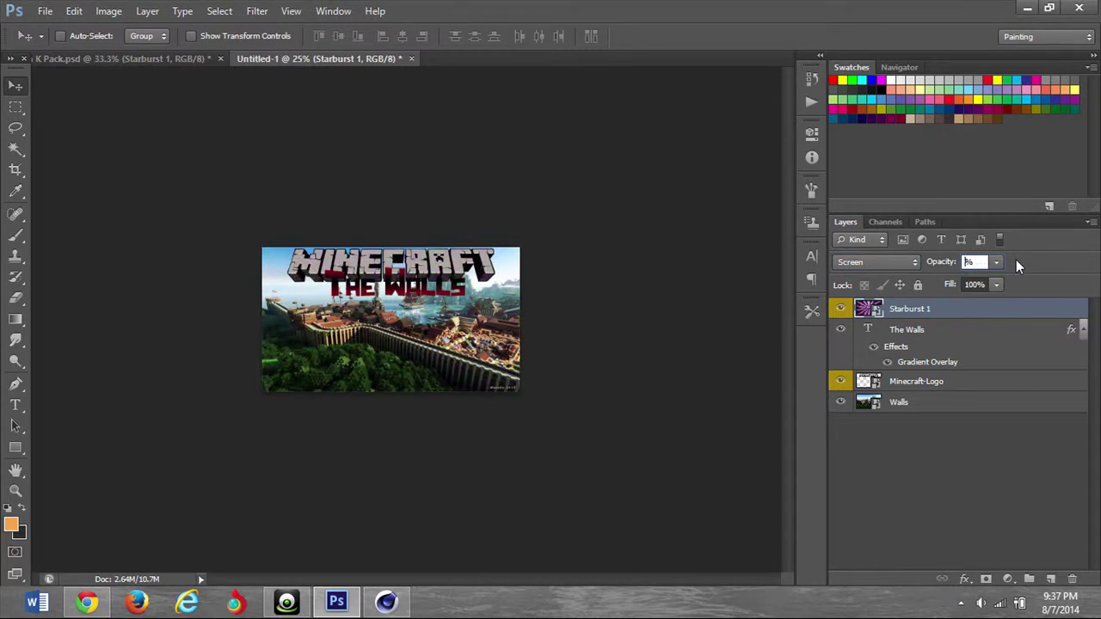
{"action": "type", "text": "45"}
{"action": "key", "text": "Return"}
- Move the Starburst 1 layer below Minecraft-Logo, directly above the Walls background
{"action": "key", "text": "ctrl+minus"}
{"action": "key", "text": "ctrl+plus"}
{"action": "key", "text": "ctrl+plus"}
{"action": "left_click_drag", "start_coordinate": [911, 309], "coordinate": [929, 390]}
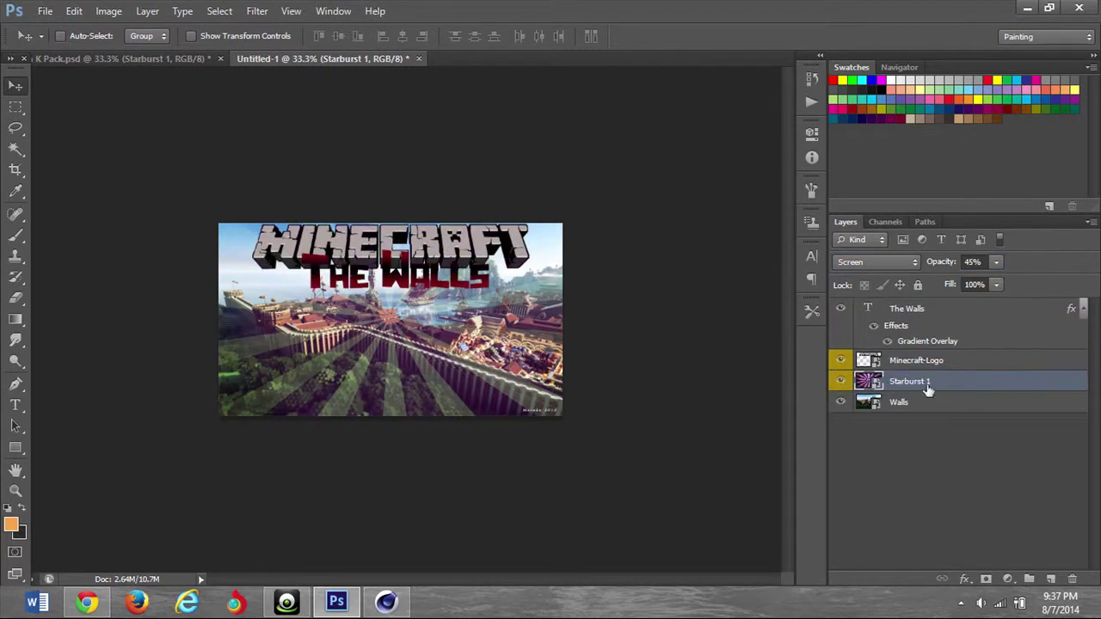
- Switch to Cinema 4D and load xXAWESOMO2000Xx.png from the Desktop as the Steve Rig's custom skin
{"action": "left_click", "coordinate": [385, 602]}
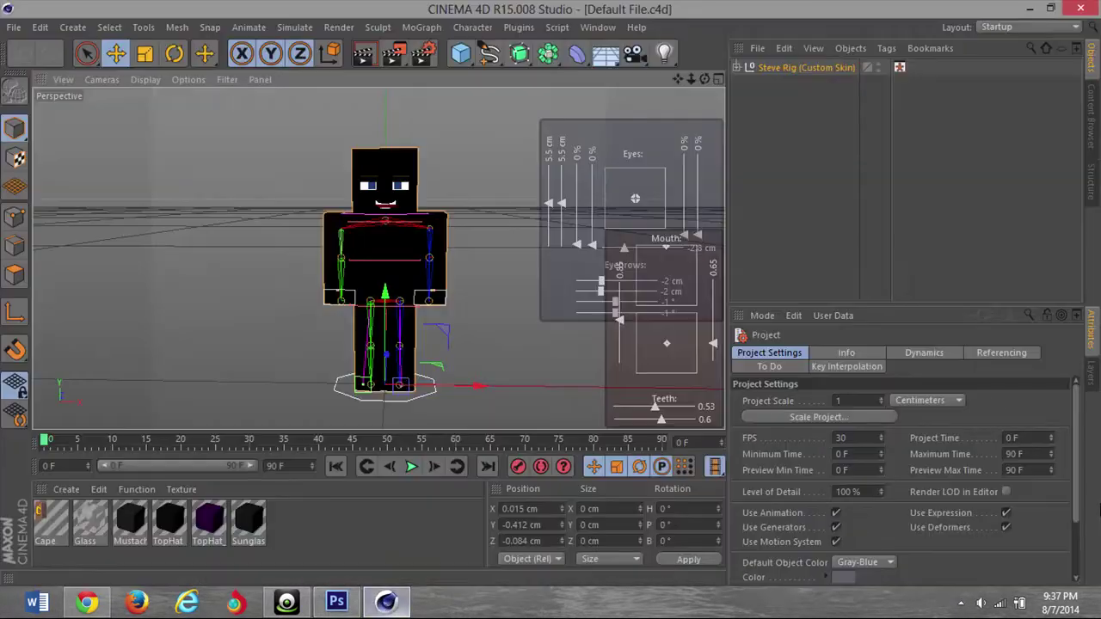
{"action": "left_click", "coordinate": [807, 67]}
{"action": "left_click", "coordinate": [1056, 484]}
{"action": "scroll", "coordinate": [344, 215], "scroll_direction": "down", "scroll_amount": 5}
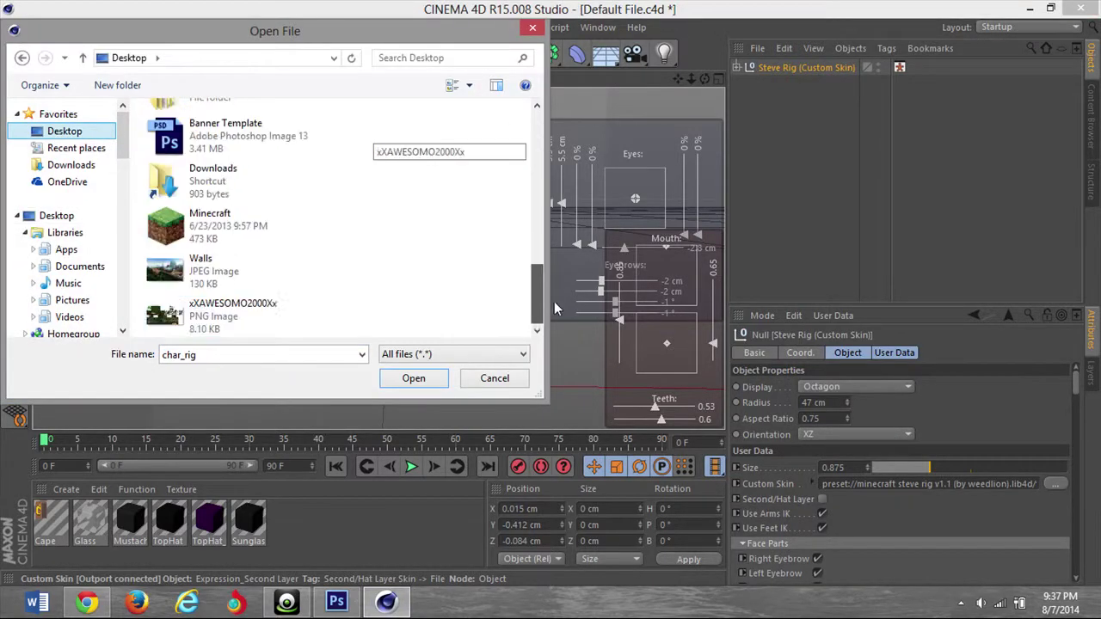
{"action": "double_click", "coordinate": [215, 295]}
{"action": "left_click", "coordinate": [643, 358]}
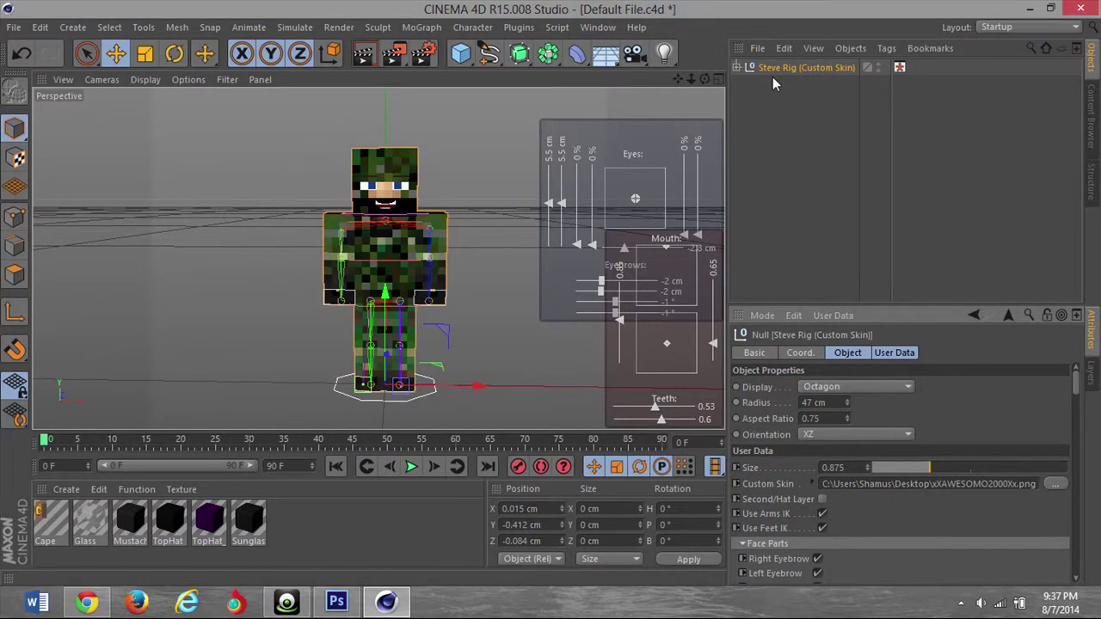
- Pose the Steve Rig's right arm slightly away from the body with its hand control
{"action": "left_click_drag", "start_coordinate": [699, 80], "coordinate": [312, 319]}
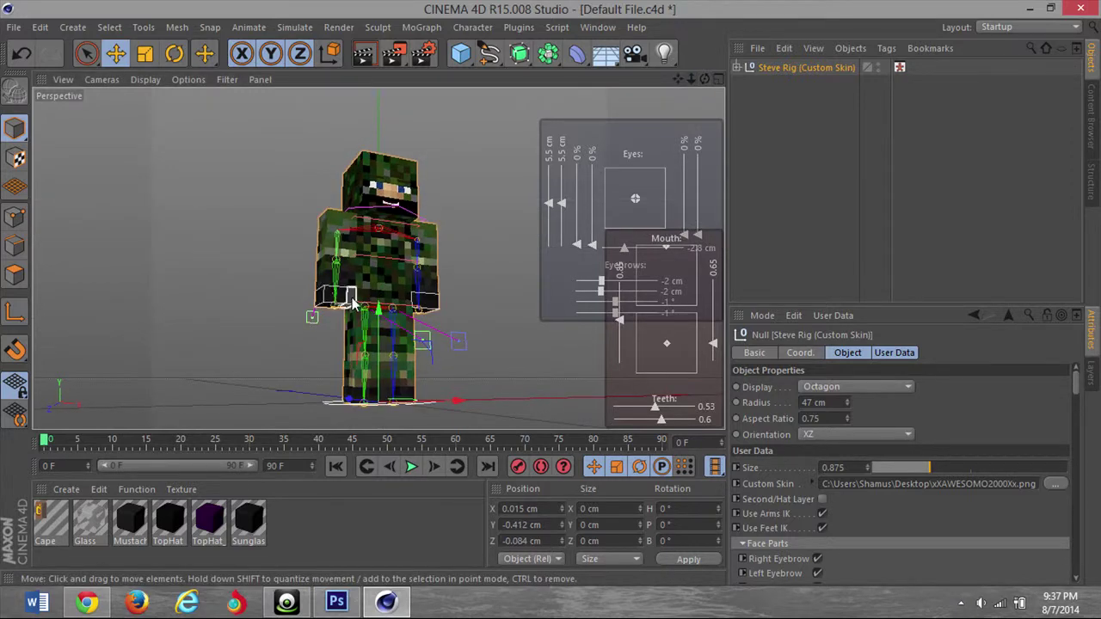
{"action": "left_click_drag", "start_coordinate": [707, 81], "coordinate": [469, 254]}
{"action": "left_click_drag", "start_coordinate": [707, 79], "coordinate": [540, 200]}
{"action": "left_click_drag", "start_coordinate": [427, 313], "coordinate": [458, 256]}
{"action": "left_click_drag", "start_coordinate": [704, 79], "coordinate": [540, 60]}
{"action": "left_click", "coordinate": [370, 228]}
{"action": "left_click", "coordinate": [367, 227]}
{"action": "left_click_drag", "start_coordinate": [367, 227], "coordinate": [446, 275]}
{"action": "left_click_drag", "start_coordinate": [382, 308], "coordinate": [364, 334]}
- Raise the rig's left arm up and outward beside the head with its hand control
{"action": "left_click_drag", "start_coordinate": [678, 79], "coordinate": [592, 0]}
{"action": "left_click_drag", "start_coordinate": [377, 259], "coordinate": [510, 170]}
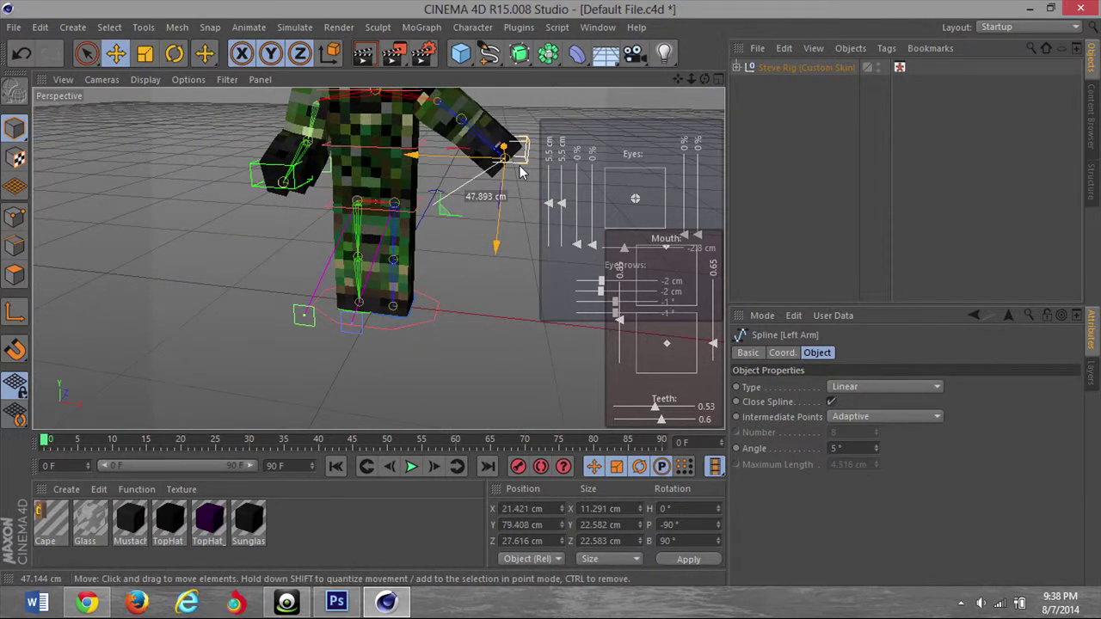
{"action": "left_click_drag", "start_coordinate": [516, 110], "coordinate": [483, 27]}
{"action": "left_click_drag", "start_coordinate": [678, 79], "coordinate": [662, 141]}
{"action": "left_click_drag", "start_coordinate": [487, 111], "coordinate": [480, 93]}
{"action": "left_click_drag", "start_coordinate": [705, 79], "coordinate": [504, 99]}
{"action": "left_click_drag", "start_coordinate": [704, 80], "coordinate": [357, 81]}
{"action": "left_click_drag", "start_coordinate": [704, 79], "coordinate": [894, 79]}
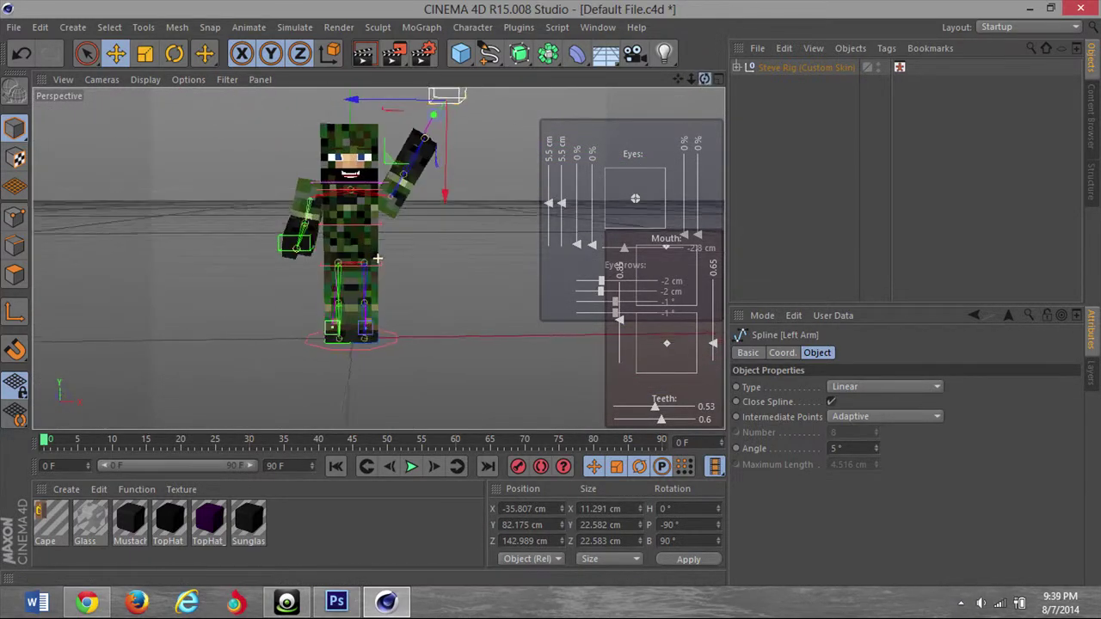
- Move the rig's left foot outward so the character stands with its legs apart
{"action": "left_click_drag", "start_coordinate": [369, 345], "coordinate": [379, 343]}
{"action": "left_click", "coordinate": [340, 347]}
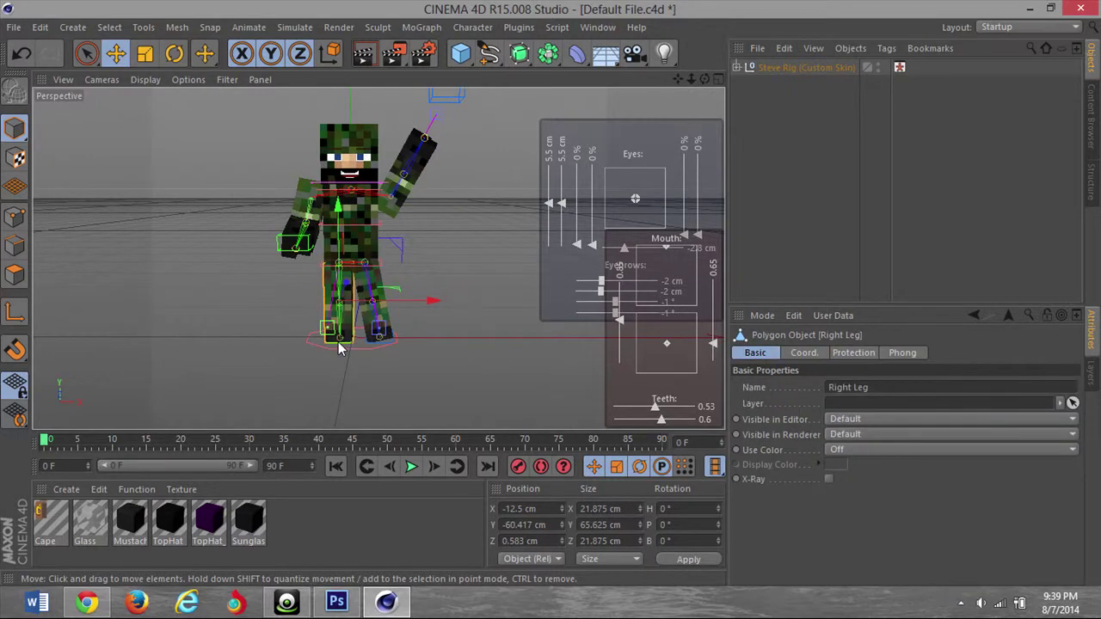
{"action": "left_click_drag", "start_coordinate": [703, 80], "coordinate": [760, 48]}
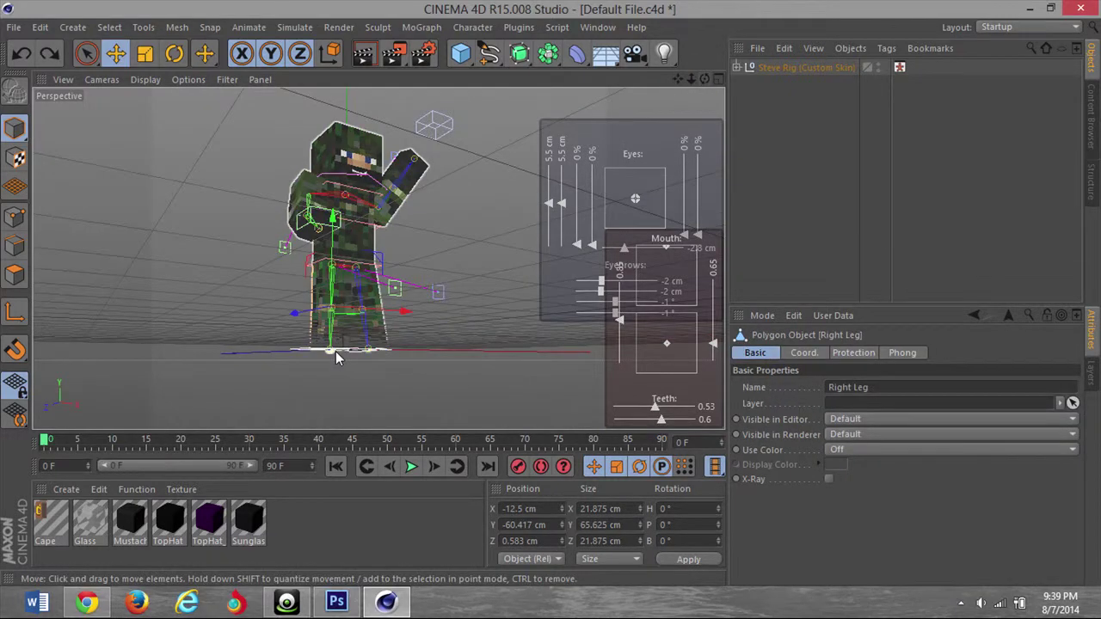
{"action": "left_click", "coordinate": [336, 351]}
{"action": "left_click_drag", "start_coordinate": [678, 79], "coordinate": [685, 110]}
- Load the Diamond model from the Items folder of the content library into the scene
{"action": "left_click", "coordinate": [757, 48]}
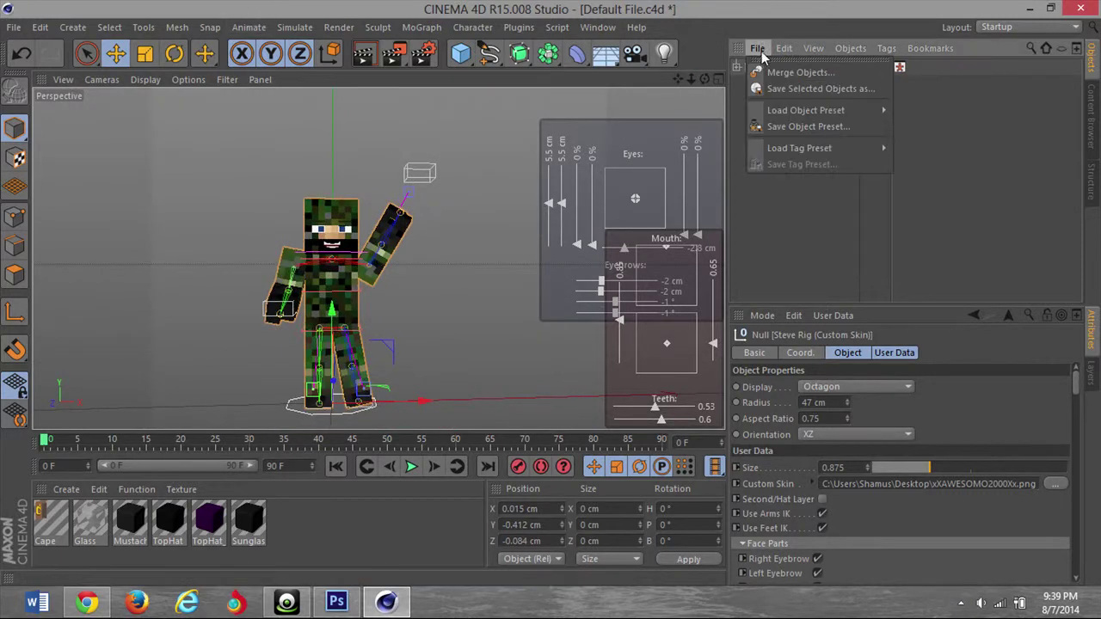
{"action": "left_click", "coordinate": [1091, 115]}
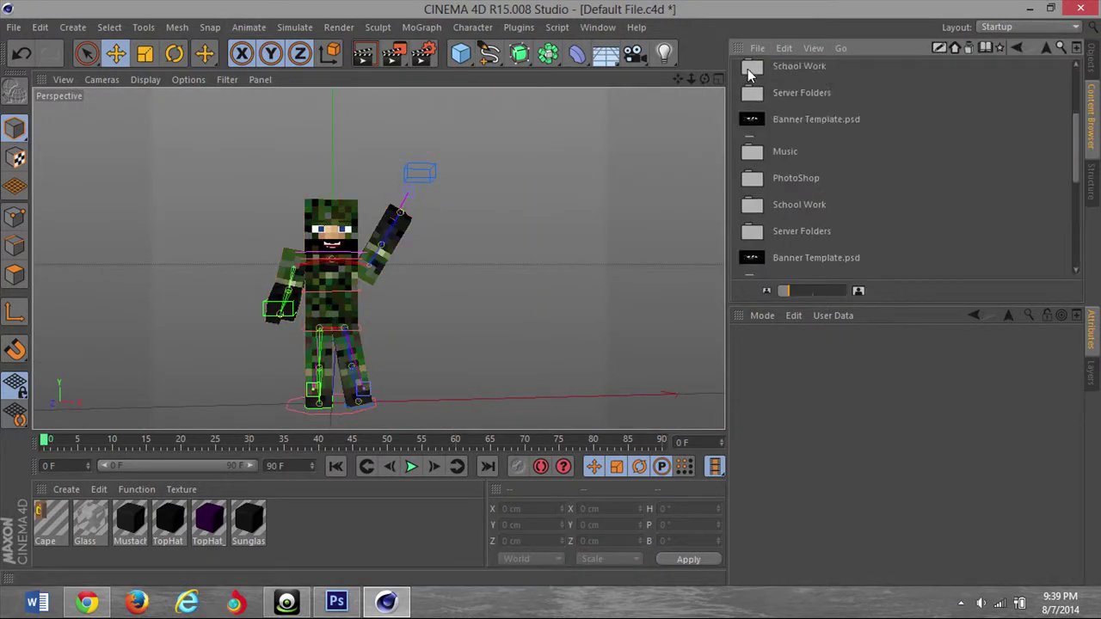
{"action": "double_click", "coordinate": [754, 199]}
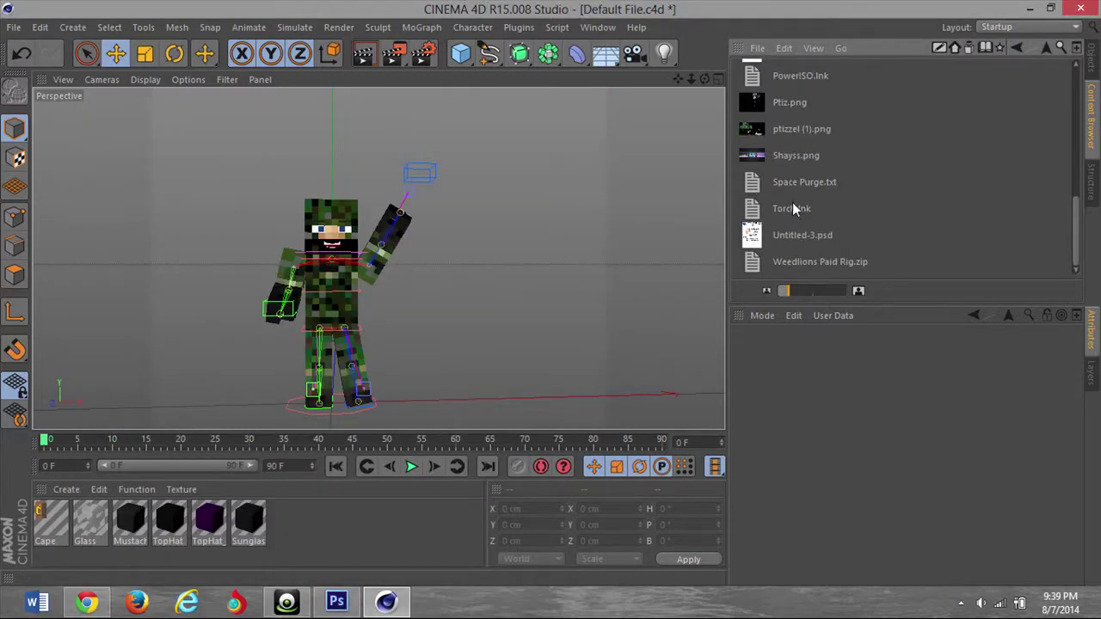
{"action": "scroll", "coordinate": [804, 190], "scroll_direction": "up", "scroll_amount": 4}
{"action": "scroll", "coordinate": [813, 215], "scroll_direction": "down", "scroll_amount": 3}
{"action": "double_click", "coordinate": [802, 192]}
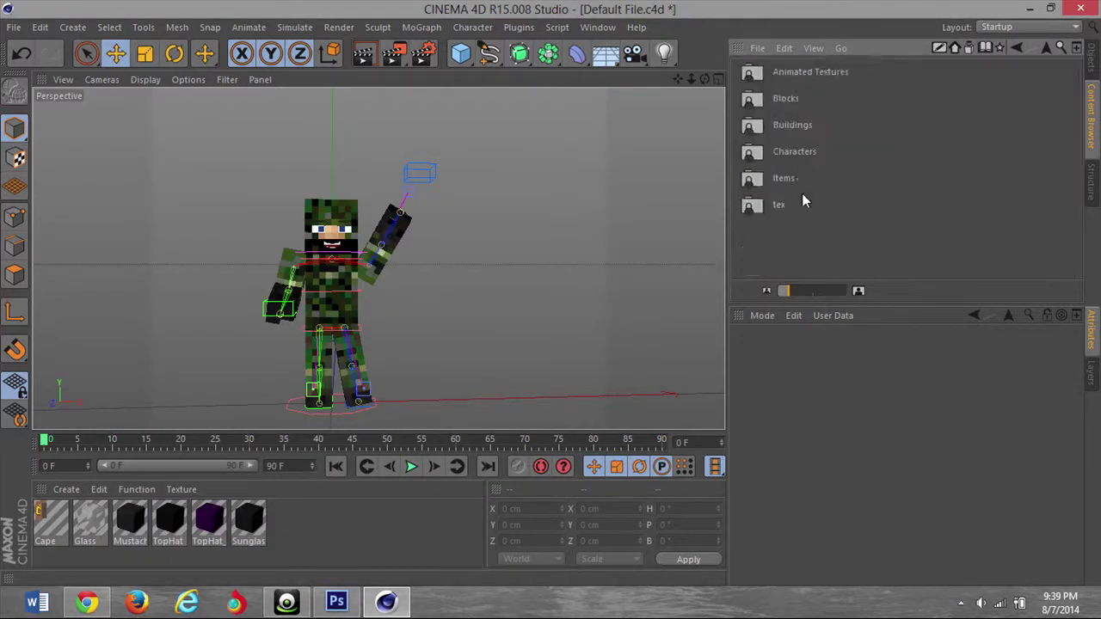
{"action": "double_click", "coordinate": [755, 181]}
{"action": "double_click", "coordinate": [756, 152]}
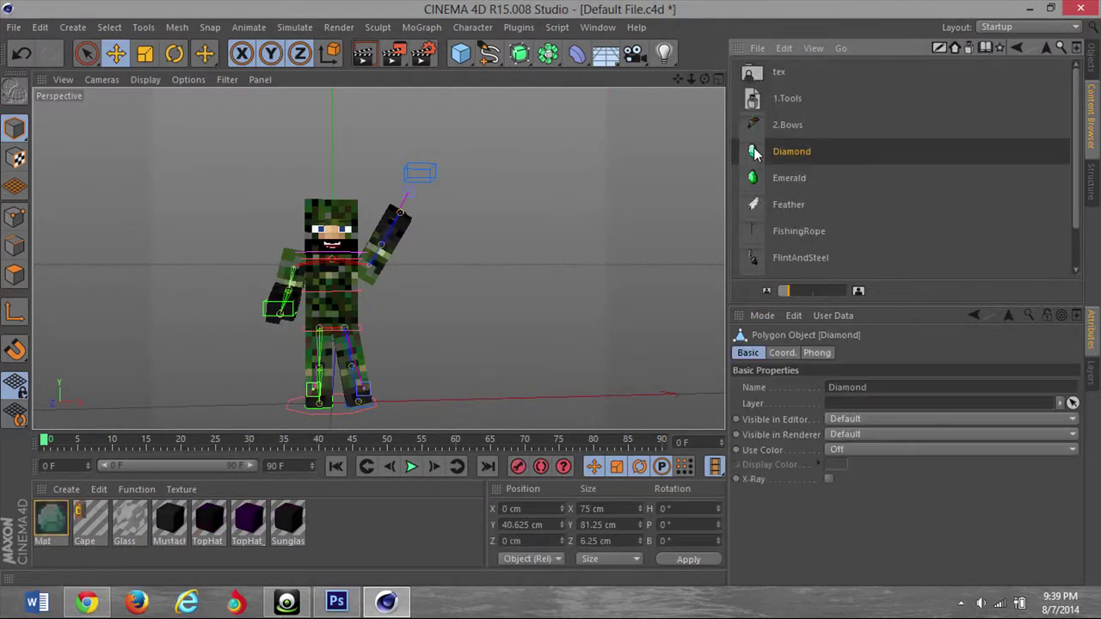
- Scale the diamond down to about 27 by 33 cm and place it at the raised left hand
{"action": "left_click_drag", "start_coordinate": [301, 374], "coordinate": [439, 322]}
{"action": "right_click", "coordinate": [466, 331]}
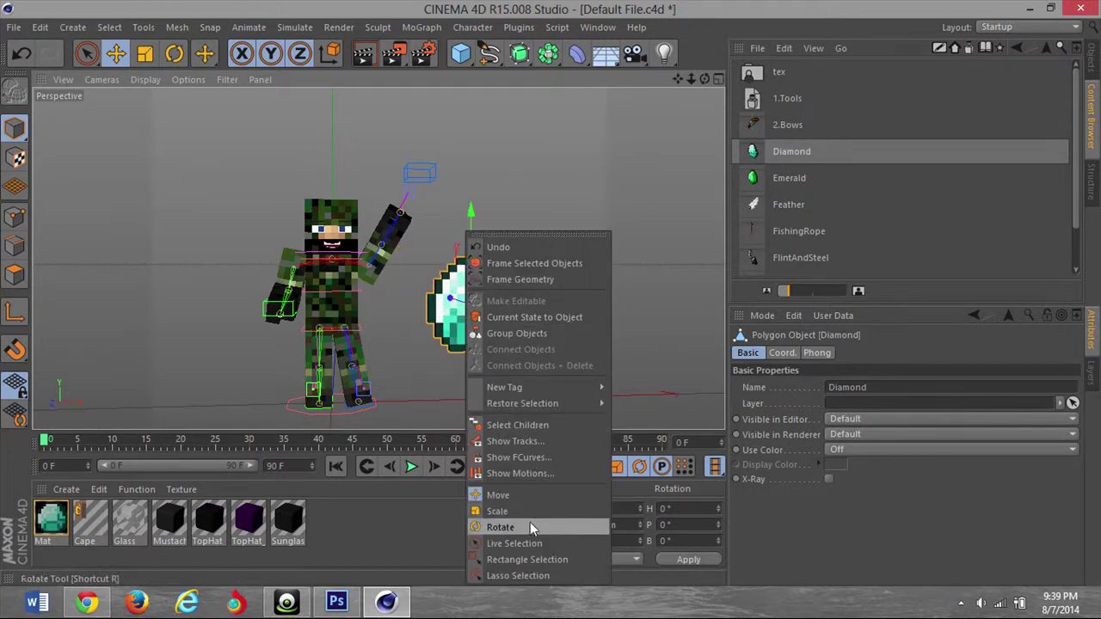
{"action": "left_click", "coordinate": [514, 511]}
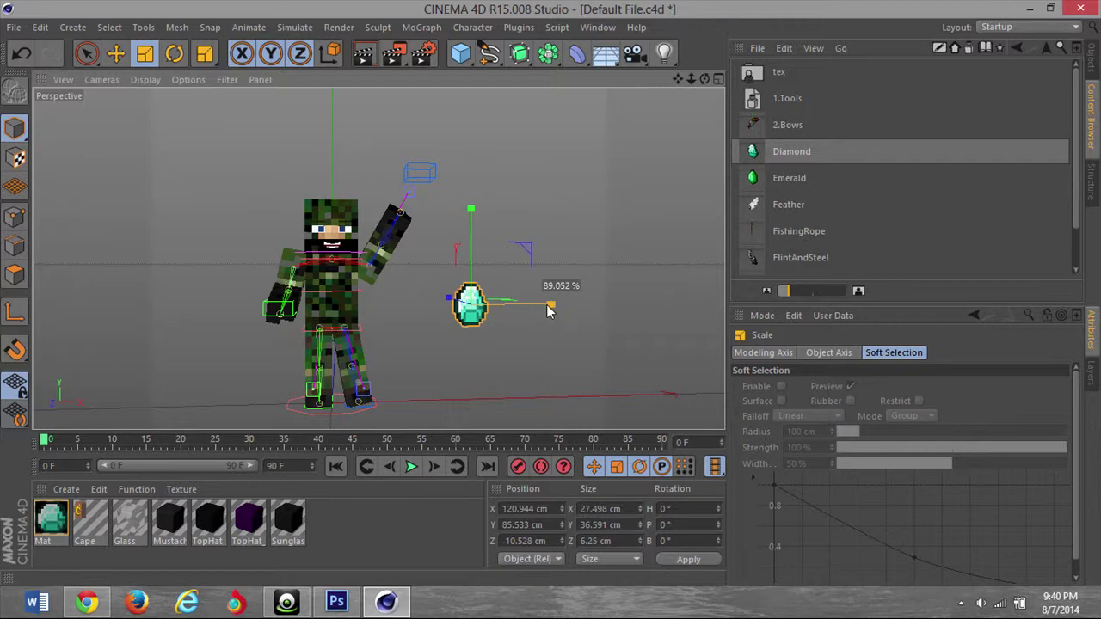
{"action": "right_click", "coordinate": [503, 348]}
{"action": "left_click", "coordinate": [544, 497]}
{"action": "left_click_drag", "start_coordinate": [473, 303], "coordinate": [398, 191]}
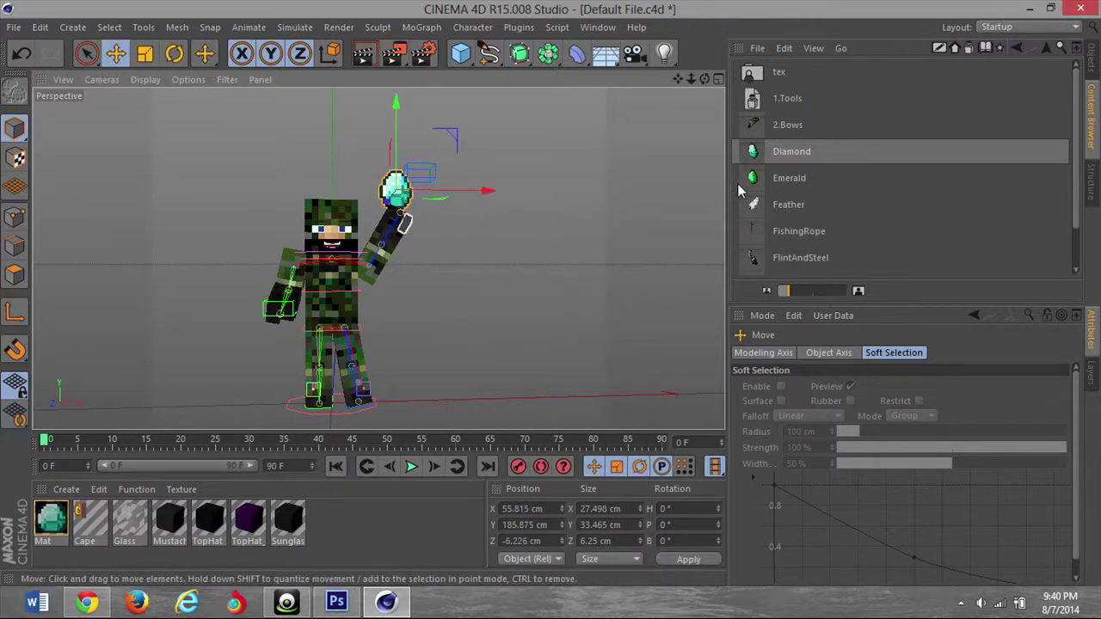
{"action": "scroll", "coordinate": [1050, 189], "scroll_direction": "down", "scroll_amount": 2}
{"action": "scroll", "coordinate": [1062, 143], "scroll_direction": "up", "scroll_amount": 2}
{"action": "left_click_drag", "start_coordinate": [769, 99], "coordinate": [527, 329]}
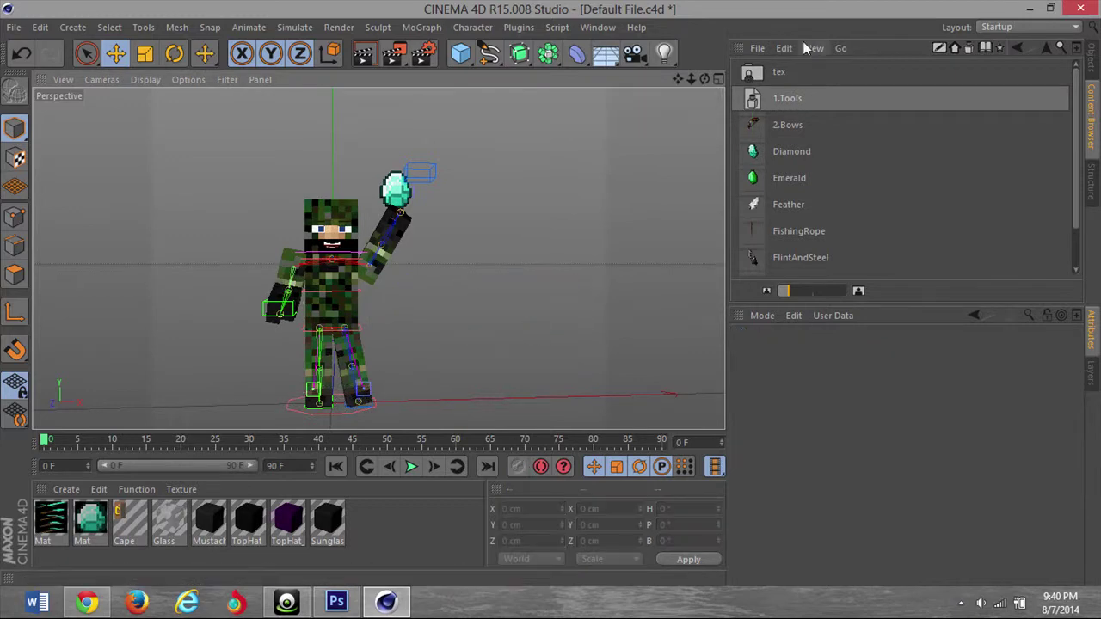
- Look through the item textures in the tex folder and nudge the diamond down onto the raised hand
{"action": "double_click", "coordinate": [808, 75]}
{"action": "scroll", "coordinate": [1076, 100], "scroll_direction": "down", "scroll_amount": 3}
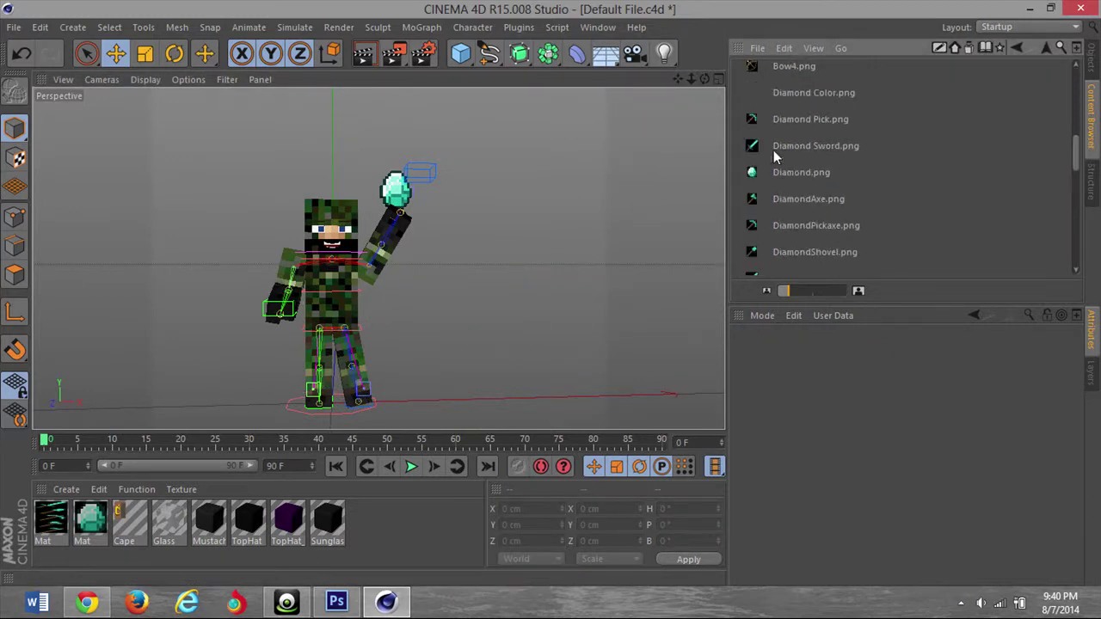
{"action": "scroll", "coordinate": [773, 150], "scroll_direction": "down", "scroll_amount": 5}
{"action": "scroll", "coordinate": [466, 185], "scroll_direction": "down", "scroll_amount": 1}
{"action": "left_click", "coordinate": [404, 189]}
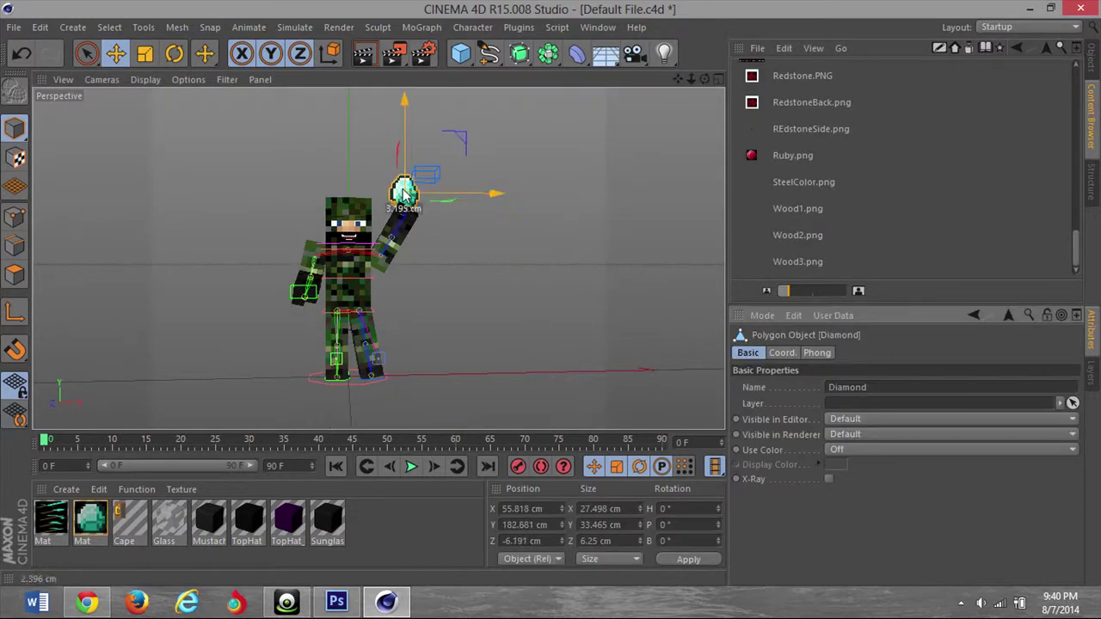
- Browse the content library folders for another prop for the character
{"action": "scroll", "coordinate": [1068, 148], "scroll_direction": "up", "scroll_amount": 3}
{"action": "left_click", "coordinate": [1016, 48]}
{"action": "left_click", "coordinate": [1017, 48]}
{"action": "left_click", "coordinate": [1031, 48]}
{"action": "left_click", "coordinate": [1016, 49]}
{"action": "double_click", "coordinate": [763, 79]}
{"action": "left_click", "coordinate": [1040, 50]}
{"action": "double_click", "coordinate": [748, 208]}
{"action": "scroll", "coordinate": [747, 212], "scroll_direction": "down", "scroll_amount": 5}
{"action": "left_click", "coordinate": [1045, 49]}
{"action": "double_click", "coordinate": [794, 151]}
- Load the Enchanting Table model from the library's block models into the scene
{"action": "left_click", "coordinate": [1016, 47]}
{"action": "double_click", "coordinate": [785, 123]}
{"action": "double_click", "coordinate": [804, 178]}
{"action": "left_click_drag", "start_coordinate": [779, 181], "coordinate": [437, 331]}
- Scale the enchanting table down to about 32 cm wide and 14 cm high
{"action": "right_click", "coordinate": [392, 232]}
{"action": "left_click", "coordinate": [424, 528]}
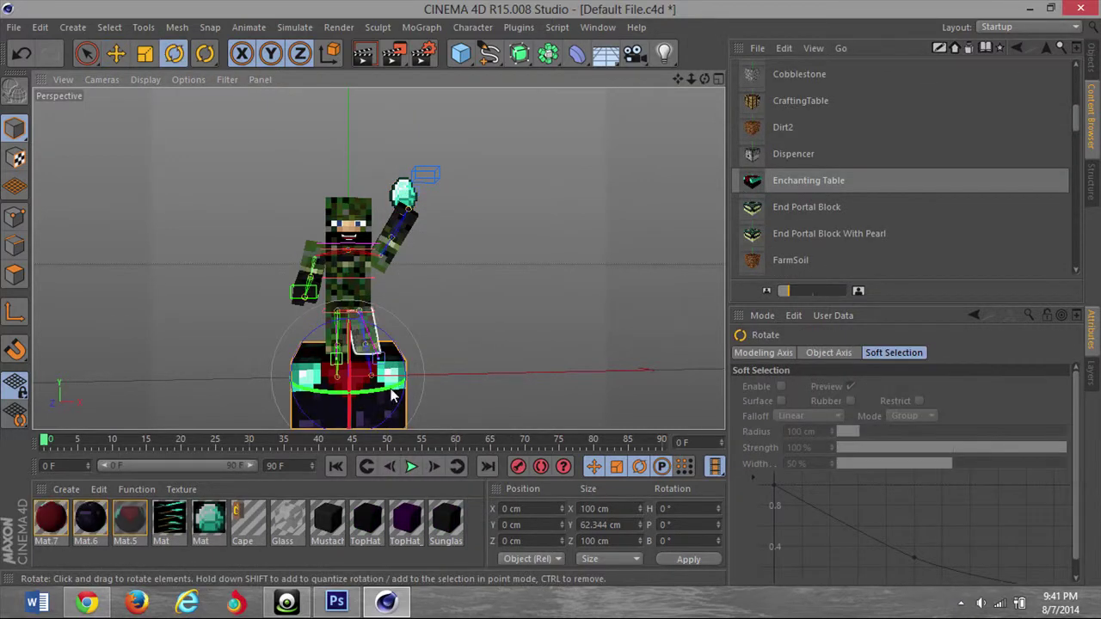
{"action": "right_click", "coordinate": [384, 395]}
{"action": "left_click", "coordinate": [429, 514]}
{"action": "left_click_drag", "start_coordinate": [349, 285], "coordinate": [348, 336]}
{"action": "left_click_drag", "start_coordinate": [436, 377], "coordinate": [415, 378]}
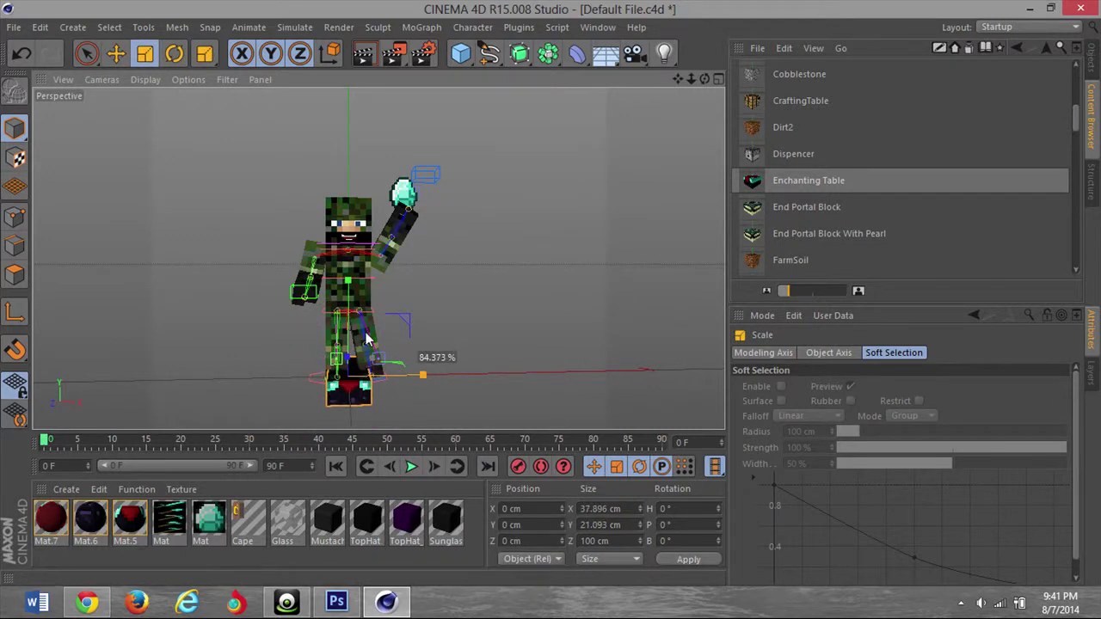
- Move the enchanting table from the character's feet to its lowered right hand
{"action": "right_click", "coordinate": [432, 382]}
{"action": "left_click", "coordinate": [401, 491]}
{"action": "left_click_drag", "start_coordinate": [368, 408], "coordinate": [307, 312]}
- Render the active view as a preview and select the Steve Rig (Custom Skin) object
{"action": "left_click", "coordinate": [1092, 69]}
{"action": "left_click", "coordinate": [363, 54]}
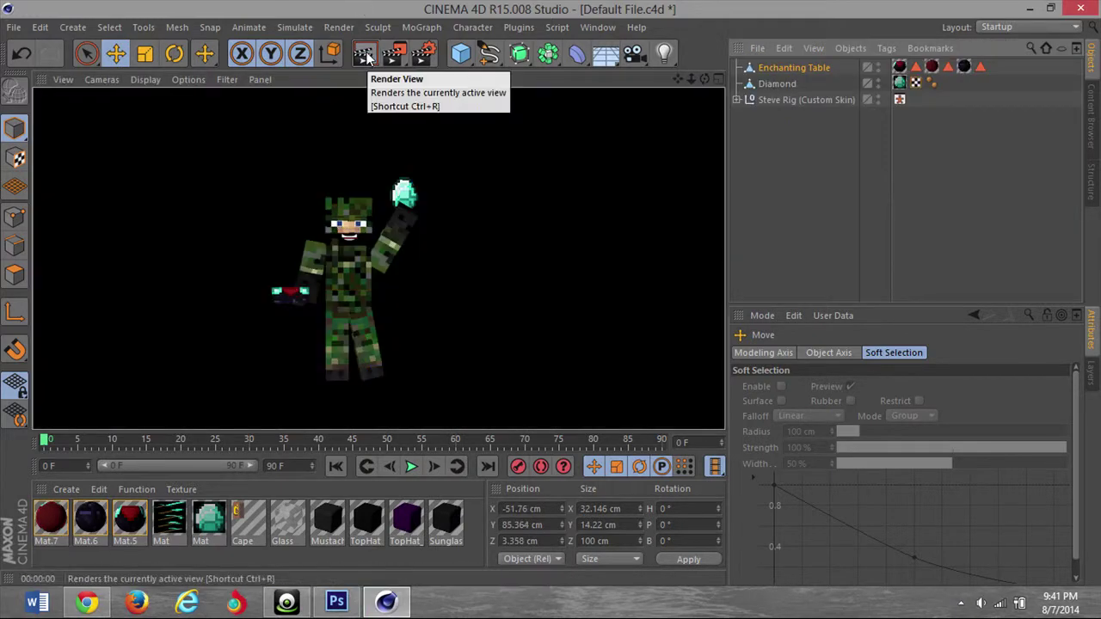
{"action": "left_click", "coordinate": [364, 54]}
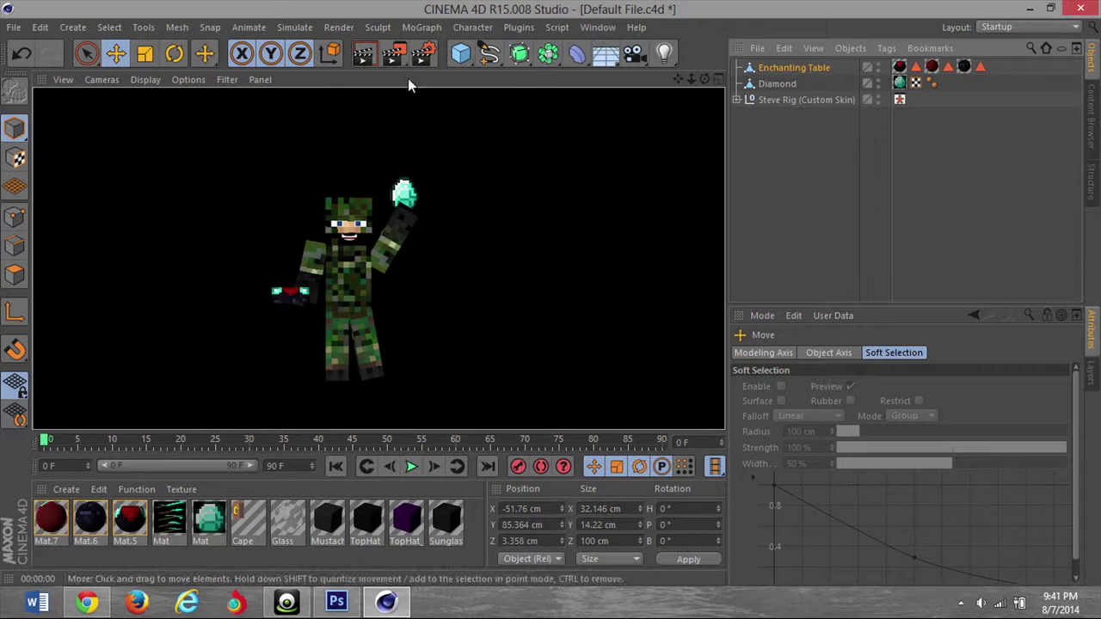
{"action": "left_click", "coordinate": [796, 68]}
{"action": "left_click", "coordinate": [783, 100]}
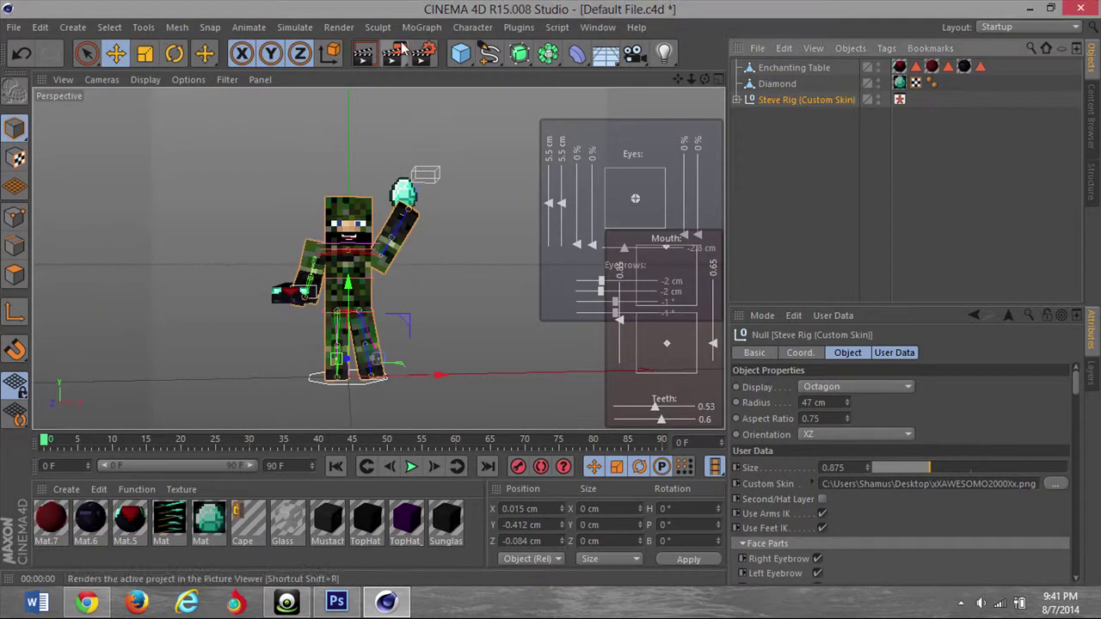
- Render the scene in the Picture Viewer and save it to the Desktop as PNG image Default File with an alpha channel
{"action": "left_click", "coordinate": [398, 53]}
{"action": "left_click", "coordinate": [89, 42]}
{"action": "left_click", "coordinate": [95, 67]}
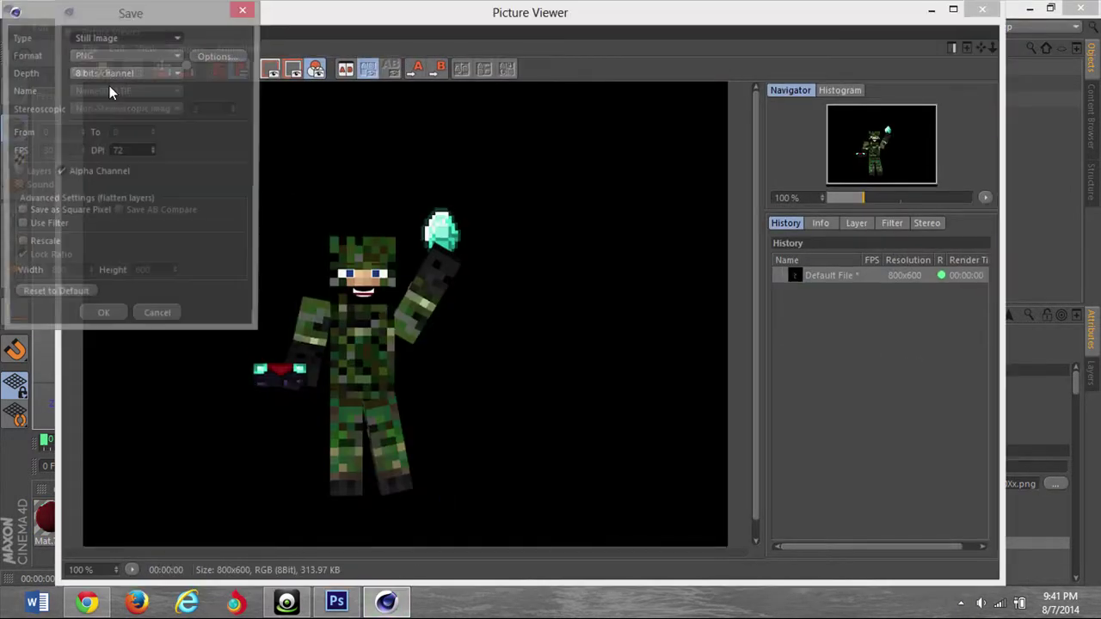
{"action": "left_click", "coordinate": [103, 317]}
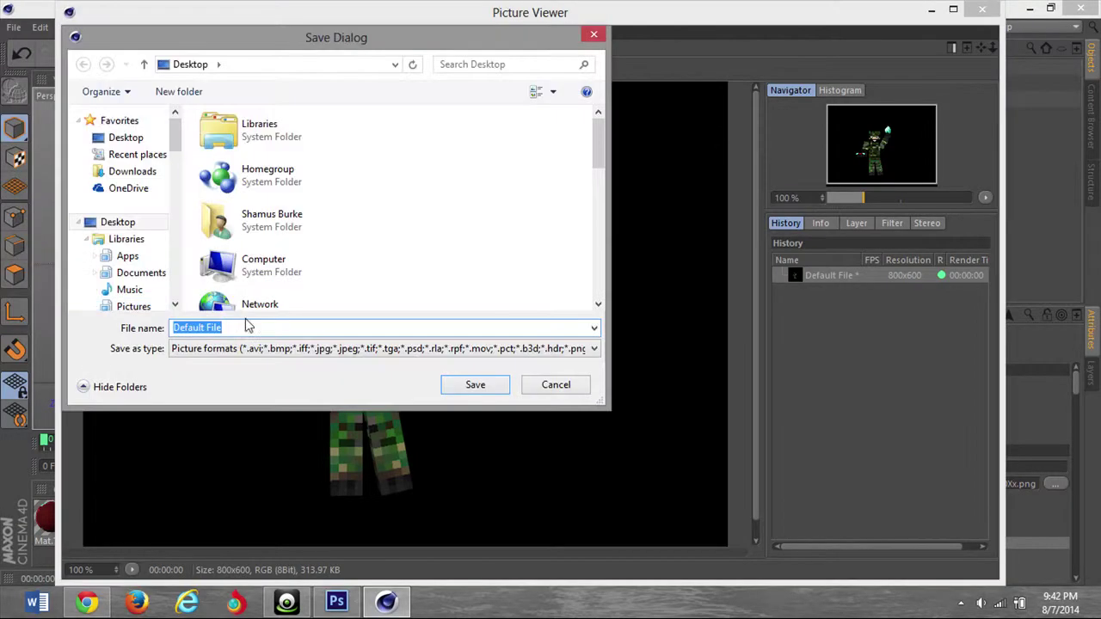
{"action": "key", "text": "Return"}
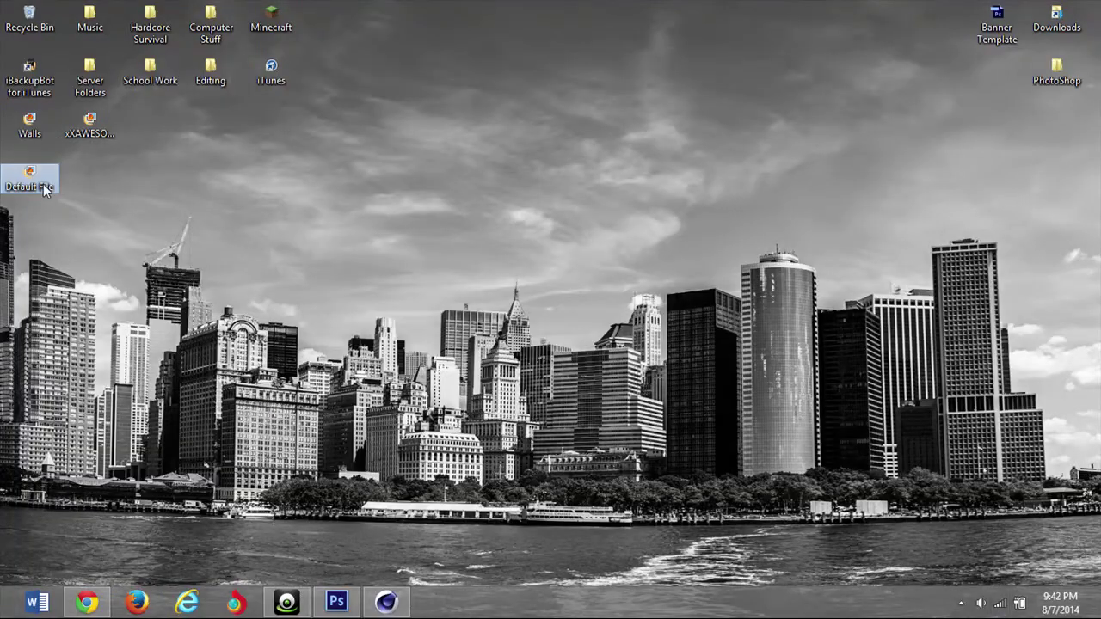
- Place the Default File render into the Photoshop thumbnail and position the character in the lower middle, below the title
{"action": "left_click_drag", "start_coordinate": [45, 188], "coordinate": [475, 375]}
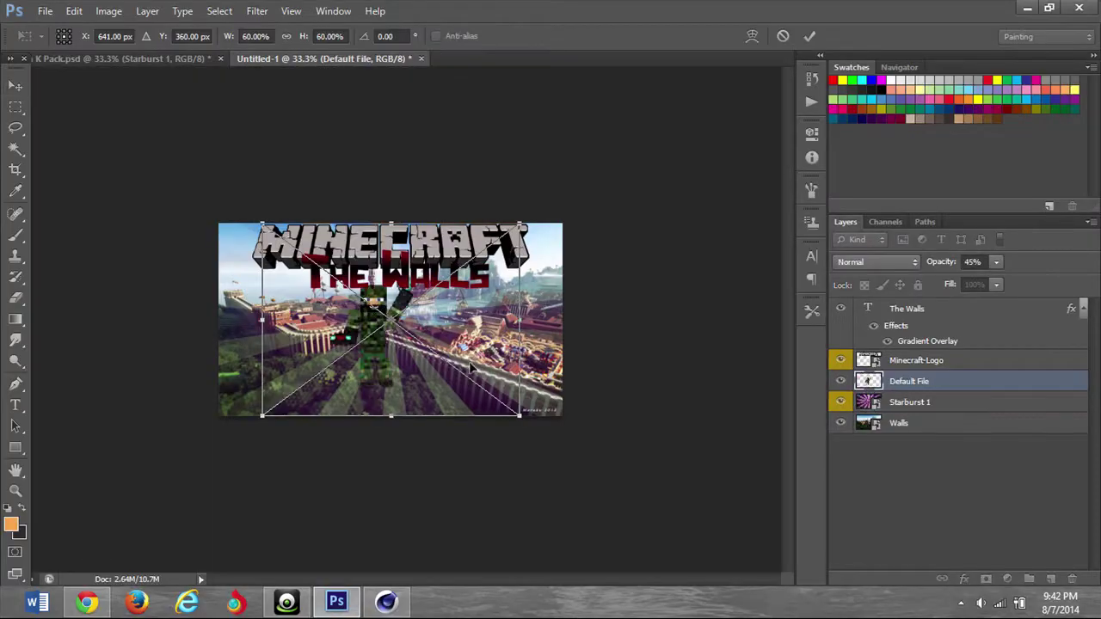
{"action": "left_click_drag", "start_coordinate": [413, 335], "coordinate": [431, 360]}
{"action": "left_click", "coordinate": [16, 86]}
{"action": "key", "text": "Return"}
{"action": "key", "text": "ctrl+plus"}
{"action": "key", "text": "ctrl+plus"}
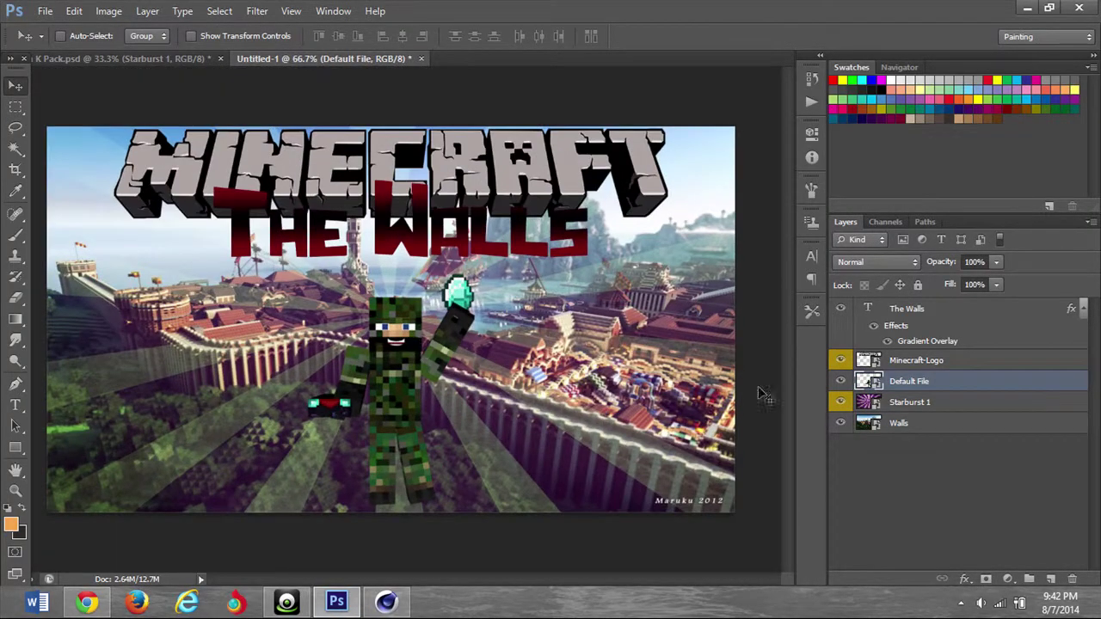
- Adjust the opacity of the Starburst 1 layer
{"action": "left_click", "coordinate": [946, 402]}
{"action": "key", "text": "BackSpace"}
{"action": "type", "text": "1"}
{"action": "key", "text": "Return"}
- Enlarge the Default File character to about 76.6% and position it at X 712.5, Y 392.5 px
{"action": "left_click", "coordinate": [917, 381]}
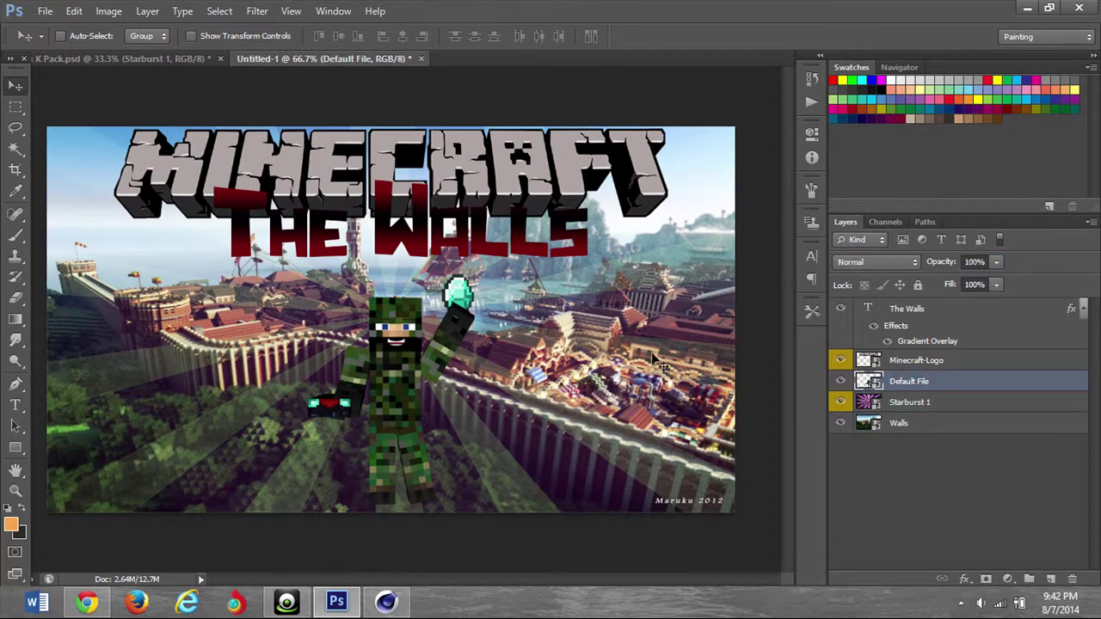
{"action": "key", "text": "ctrl+t"}
{"action": "left_click_drag", "start_coordinate": [688, 172], "coordinate": [827, 67], "text": "shift"}
{"action": "left_click_drag", "start_coordinate": [555, 317], "coordinate": [487, 351]}
{"action": "left_click", "coordinate": [16, 86]}
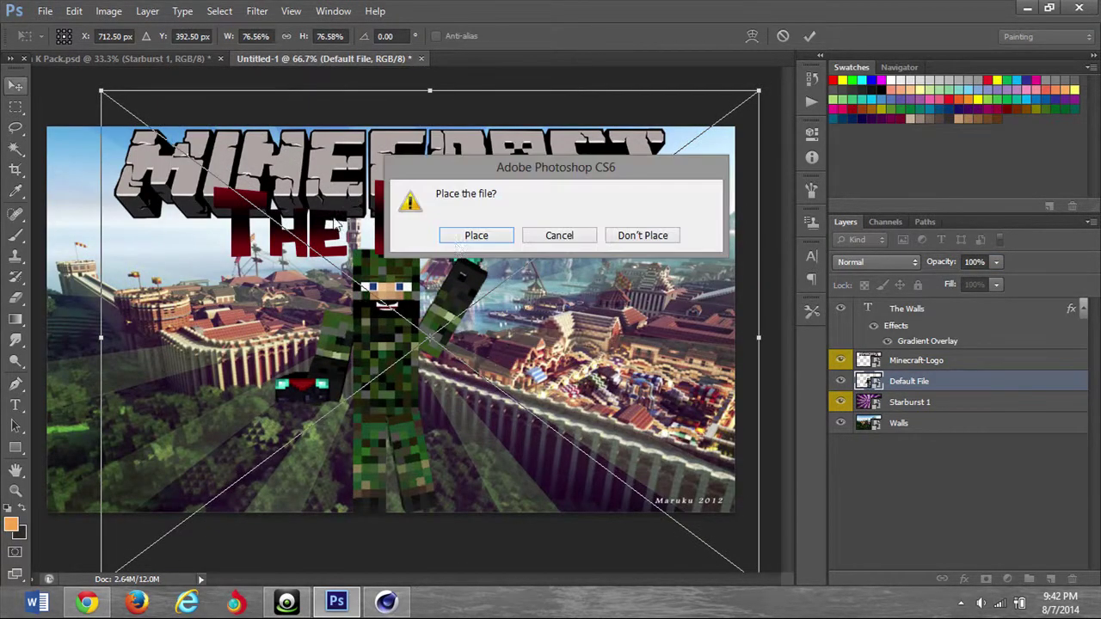
{"action": "left_click", "coordinate": [476, 234]}
- Move the Default File layer above The Walls text and enlarge the character to about 81.4%
{"action": "key", "text": "ctrl+minus"}
{"action": "left_click_drag", "start_coordinate": [940, 312], "coordinate": [940, 306]}
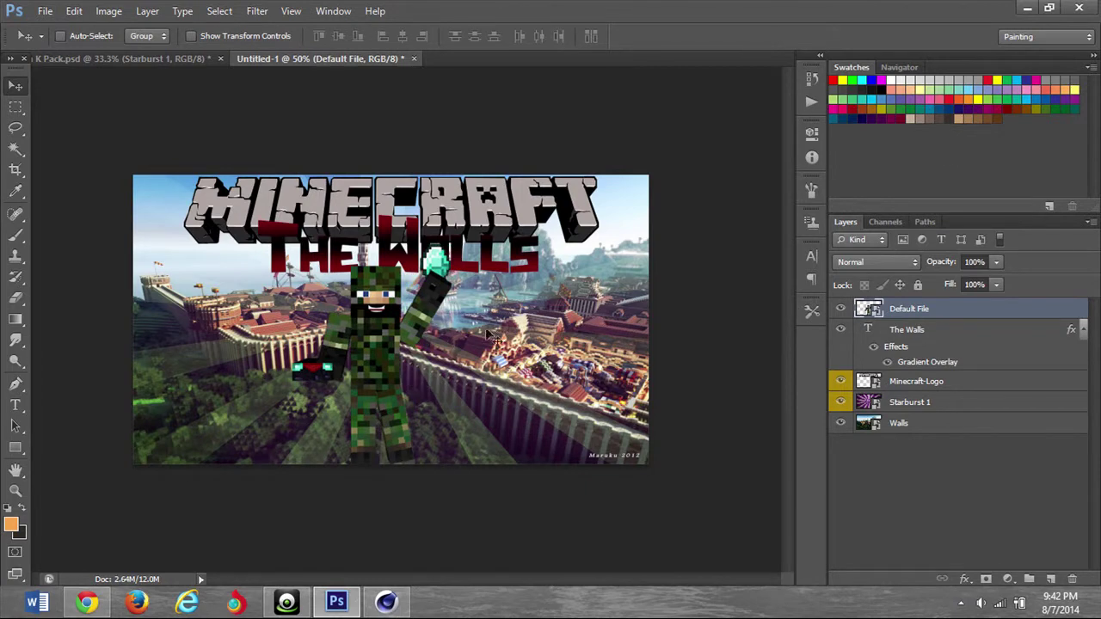
{"action": "key", "text": "ctrl+t"}
{"action": "mouse_move", "coordinate": [389, 383]}
{"action": "left_mouse_down"}
{"action": "mouse_move", "coordinate": [351, 376]}
{"action": "mouse_move", "coordinate": [378, 372]}
{"action": "left_mouse_up"}
{"action": "left_click", "coordinate": [17, 84]}
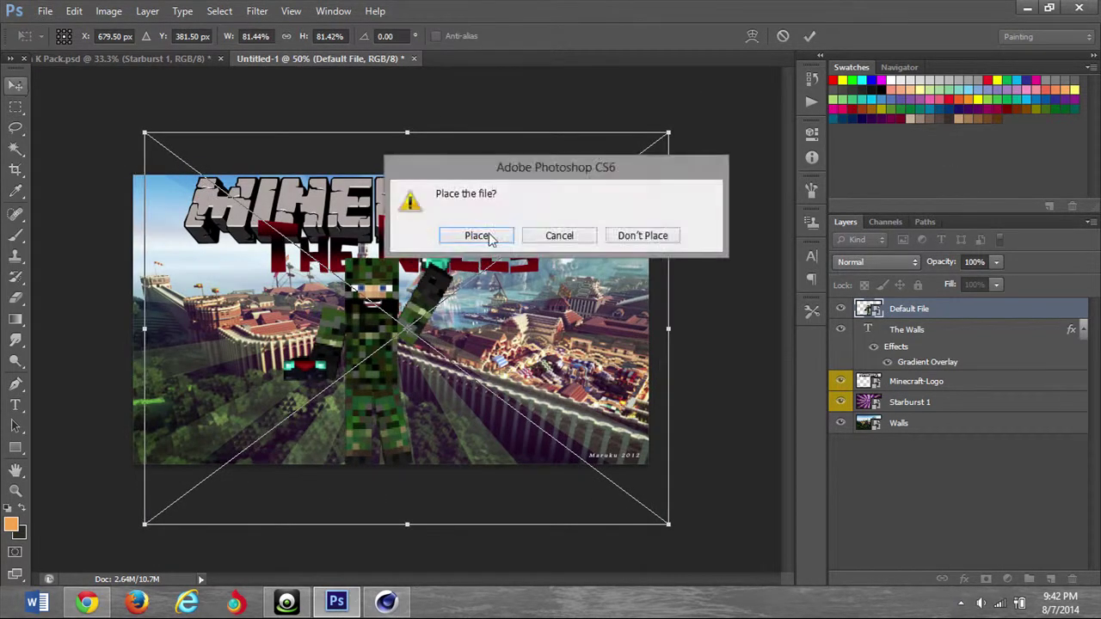
{"action": "left_click", "coordinate": [489, 236]}
- Right-align the The Walls title text and reposition it centred beneath the Minecraft logo
{"action": "left_click", "coordinate": [933, 333]}
{"action": "key", "text": "t"}
{"action": "left_click", "coordinate": [389, 261]}
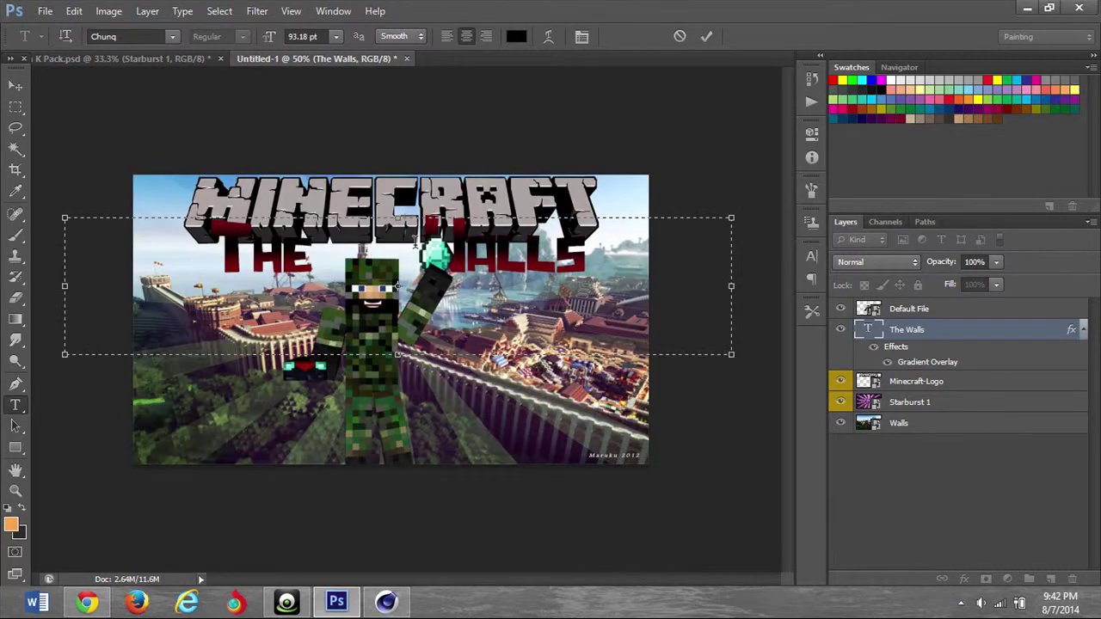
{"action": "left_click", "coordinate": [486, 36]}
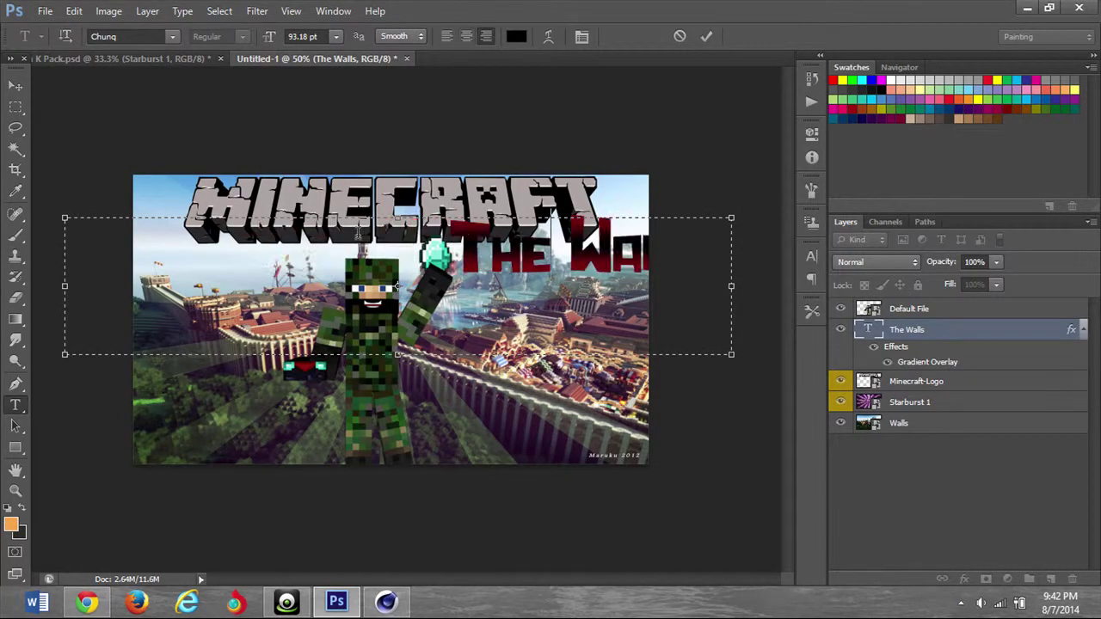
{"action": "left_click", "coordinate": [15, 85]}
{"action": "left_click_drag", "start_coordinate": [499, 325], "coordinate": [174, 299]}
{"action": "left_click_drag", "start_coordinate": [366, 245], "coordinate": [482, 258]}
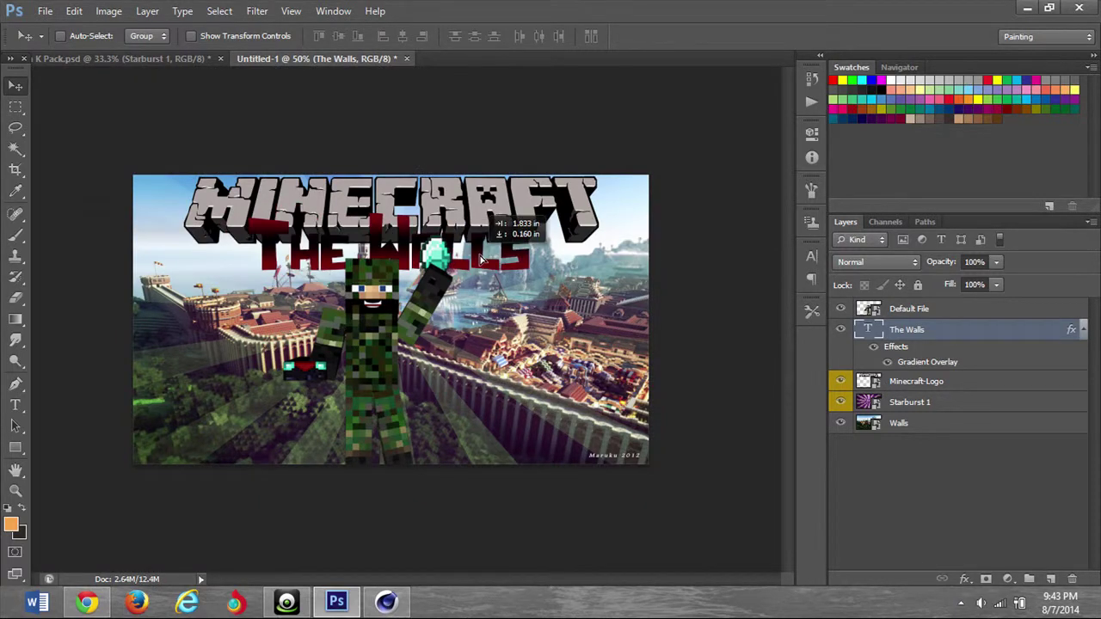
- Shrink the Default File character to about 72.3% and position it at X 696.5, Y 404 px below the title
{"action": "left_click", "coordinate": [909, 311]}
{"action": "left_click_drag", "start_coordinate": [365, 351], "coordinate": [280, 351]}
{"action": "key", "text": "ctrl+t"}
{"action": "left_click_drag", "start_coordinate": [586, 131], "coordinate": [527, 176]}
{"action": "left_click_drag", "start_coordinate": [297, 394], "coordinate": [415, 377]}
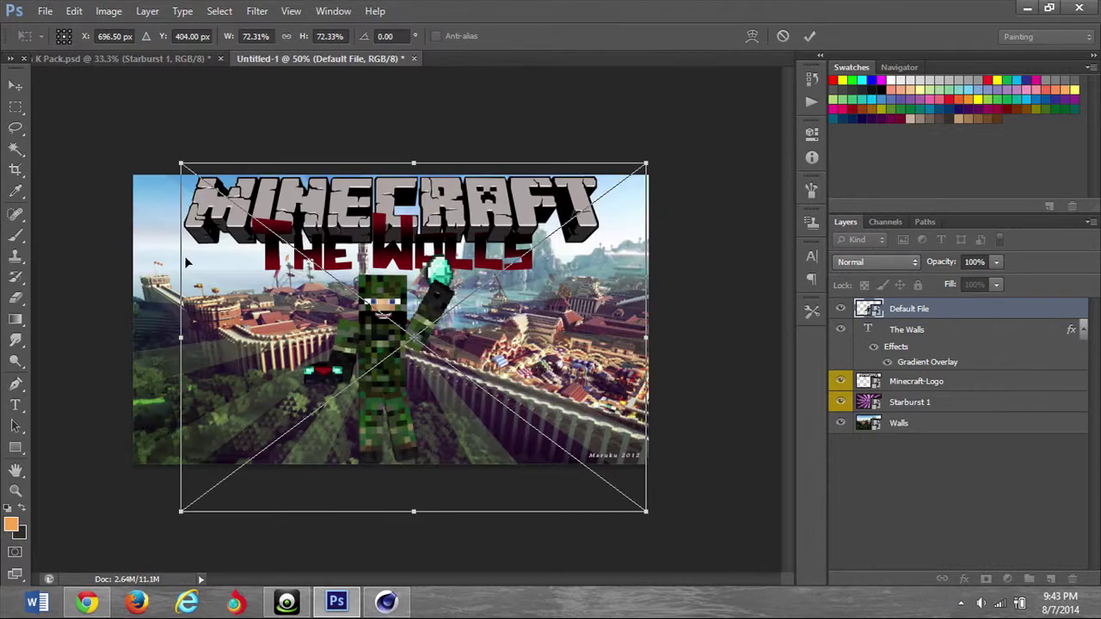
{"action": "left_click", "coordinate": [15, 86]}
{"action": "key", "text": "Return"}
- Switch to the K Pack.psd document and expand the Abstract Flares group inside Flares + Lights
{"action": "left_click", "coordinate": [172, 59]}
{"action": "left_click", "coordinate": [872, 491]}
{"action": "left_click", "coordinate": [859, 474]}
{"action": "left_click", "coordinate": [860, 401]}
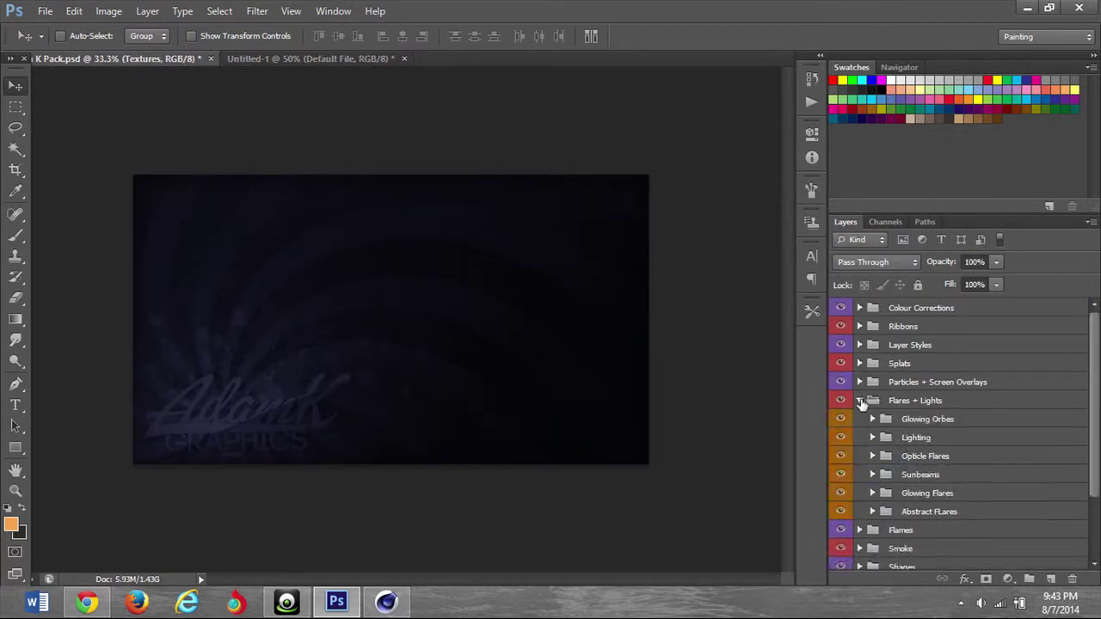
{"action": "left_click", "coordinate": [874, 512]}
- Preview the flares in the Abstract Flares group one after another by toggling their visibility
{"action": "scroll", "coordinate": [850, 518], "scroll_direction": "down", "scroll_amount": 8}
{"action": "left_click", "coordinate": [841, 465]}
{"action": "left_click", "coordinate": [840, 466]}
{"action": "left_click", "coordinate": [840, 444]}
{"action": "left_click", "coordinate": [840, 423]}
{"action": "left_click", "coordinate": [841, 423]}
{"action": "left_click", "coordinate": [841, 402]}
{"action": "left_click", "coordinate": [840, 401]}
{"action": "left_click", "coordinate": [841, 381]}
{"action": "scroll", "coordinate": [842, 387], "scroll_direction": "up", "scroll_amount": 2}
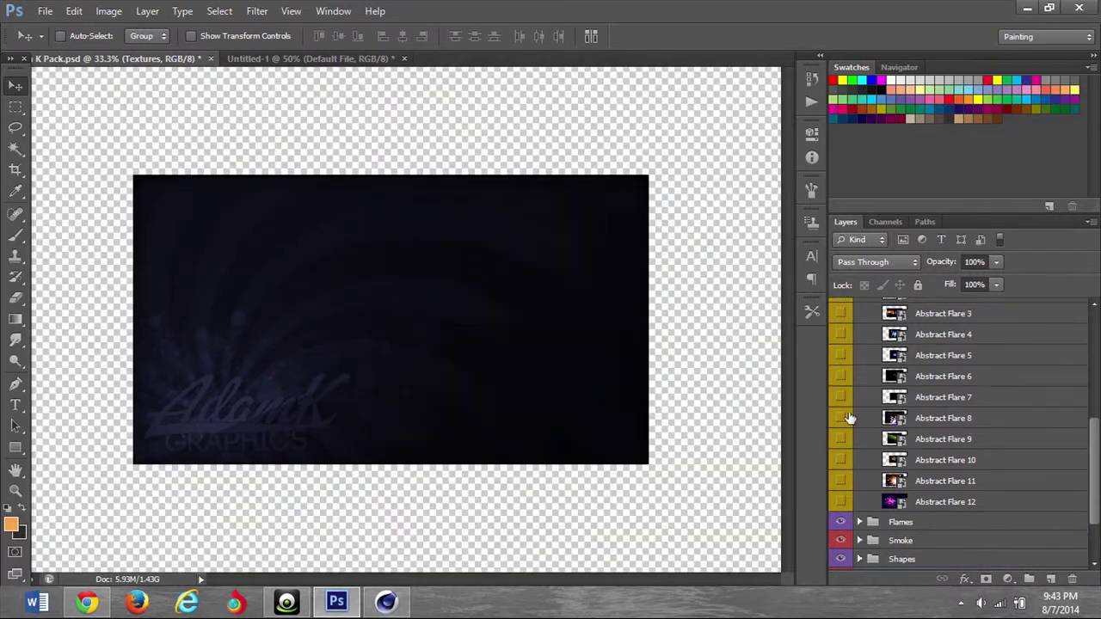
{"action": "left_click", "coordinate": [842, 418]}
{"action": "left_click", "coordinate": [840, 377]}
{"action": "scroll", "coordinate": [841, 378], "scroll_direction": "up", "scroll_amount": 2}
{"action": "left_click", "coordinate": [843, 414]}
{"action": "left_click", "coordinate": [841, 394]}
{"action": "left_click", "coordinate": [841, 394]}
{"action": "left_click", "coordinate": [840, 374]}
{"action": "scroll", "coordinate": [843, 383], "scroll_direction": "up", "scroll_amount": 5}
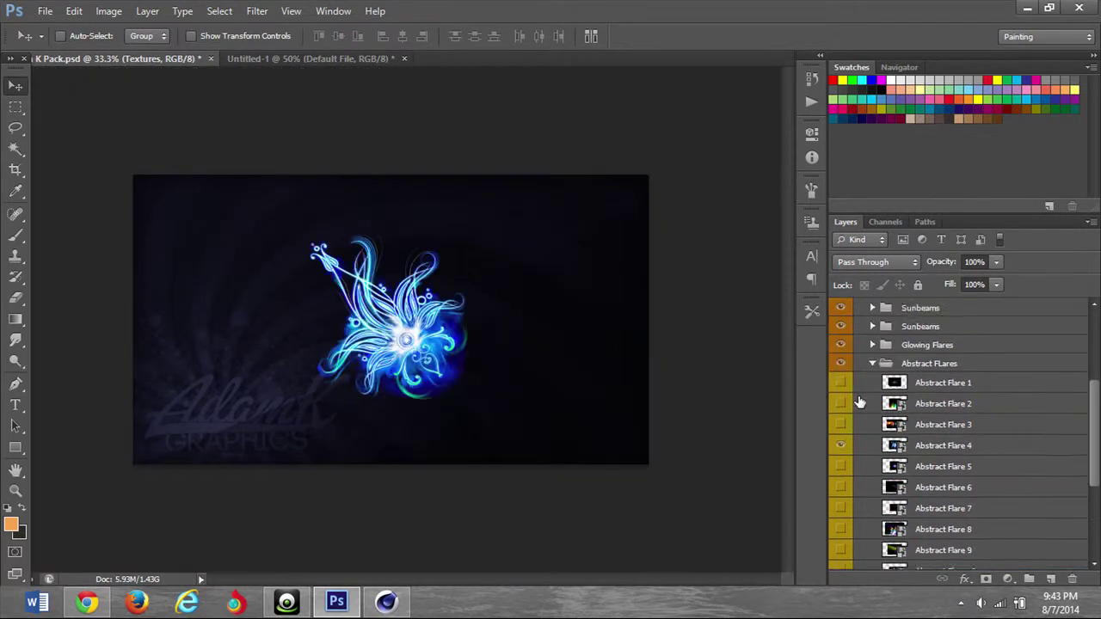
{"action": "left_click", "coordinate": [841, 443]}
{"action": "left_click", "coordinate": [842, 444]}
- Show Abstract Flare 2 and copy it into the Untitled-1 thumbnail along the lower edge of the picture
{"action": "left_click", "coordinate": [840, 423]}
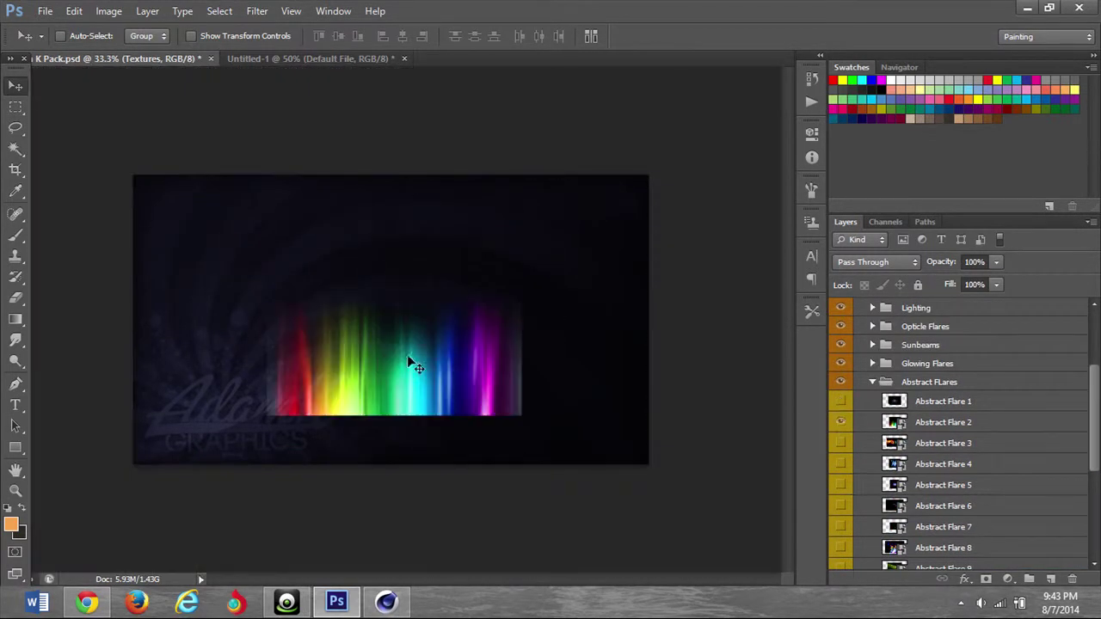
{"action": "left_click", "coordinate": [947, 422]}
{"action": "scroll", "coordinate": [955, 426], "scroll_direction": "up", "scroll_amount": 2}
{"action": "left_click", "coordinate": [961, 406]}
{"action": "left_click_drag", "start_coordinate": [392, 349], "coordinate": [370, 462]}
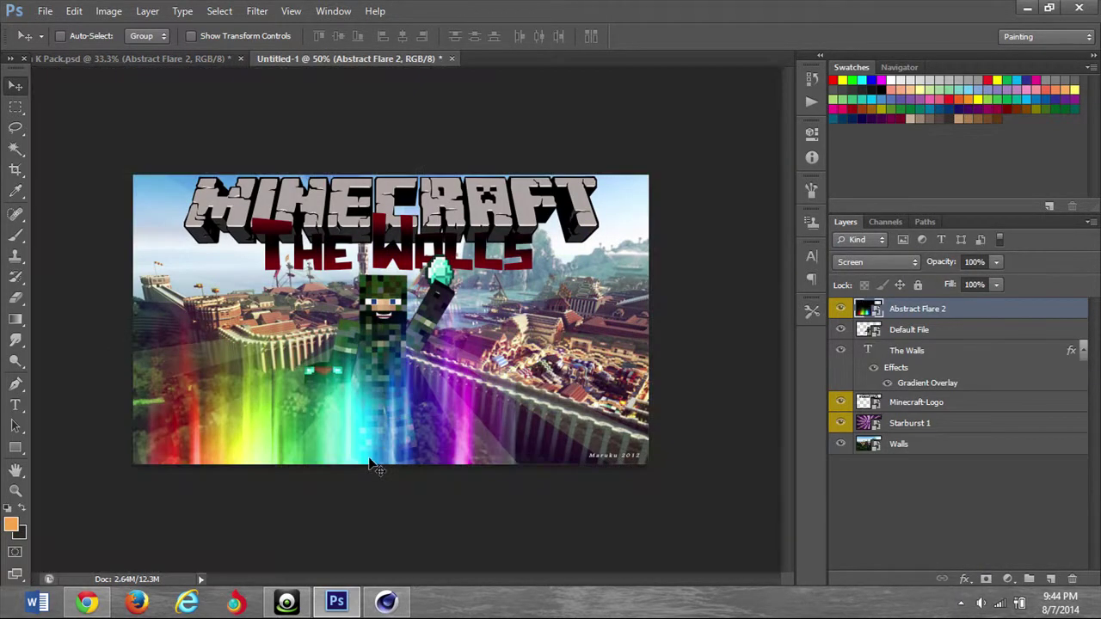
- Stretch Abstract Flare 2 to the canvas's right edge and move its layer below Default File
{"action": "key", "text": "ctrl+t"}
{"action": "left_click_drag", "start_coordinate": [514, 301], "coordinate": [649, 321]}
{"action": "key", "text": "v"}
{"action": "left_click", "coordinate": [477, 236]}
{"action": "left_click_drag", "start_coordinate": [917, 310], "coordinate": [936, 336]}
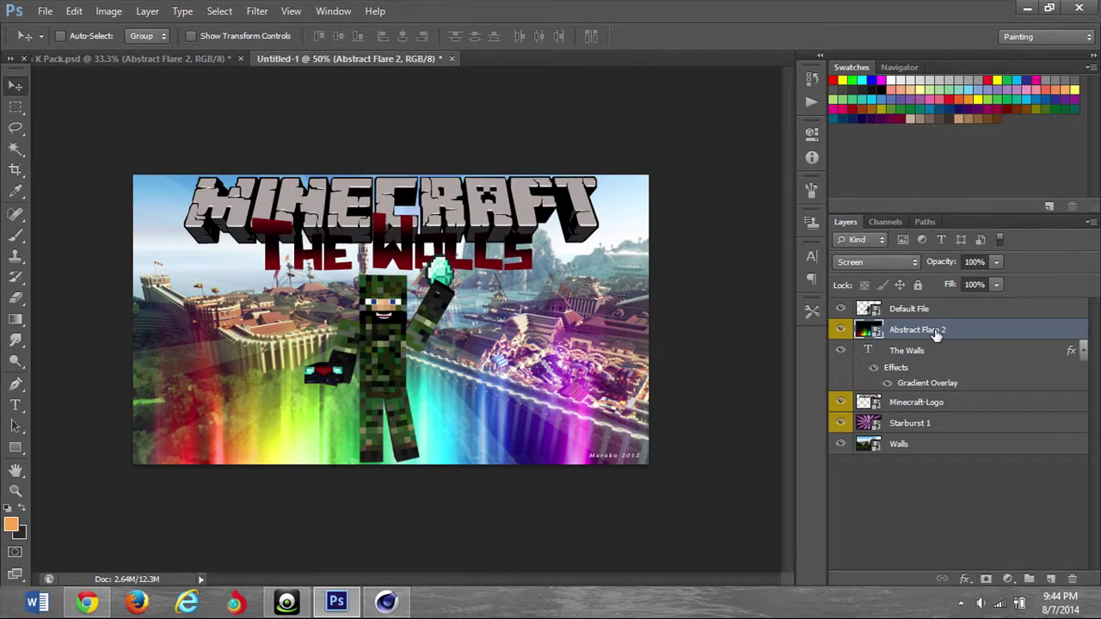
- Reshape Abstract Flare 2 to cover the canvas's full width and height and move its layer below Minecraft-Logo
{"action": "key", "text": "ctrl+t"}
{"action": "left_click_drag", "start_coordinate": [703, 340], "coordinate": [634, 376]}
{"action": "key", "text": "v"}
{"action": "left_click", "coordinate": [480, 234]}
{"action": "key", "text": "ctrl+t"}
{"action": "left_click_drag", "start_coordinate": [61, 270], "coordinate": [106, 273]}
{"action": "key", "text": "ctrl+minus"}
{"action": "left_click_drag", "start_coordinate": [419, 192], "coordinate": [418, 141]}
{"action": "key", "text": "v"}
{"action": "left_click", "coordinate": [491, 239]}
{"action": "key", "text": "ctrl+plus"}
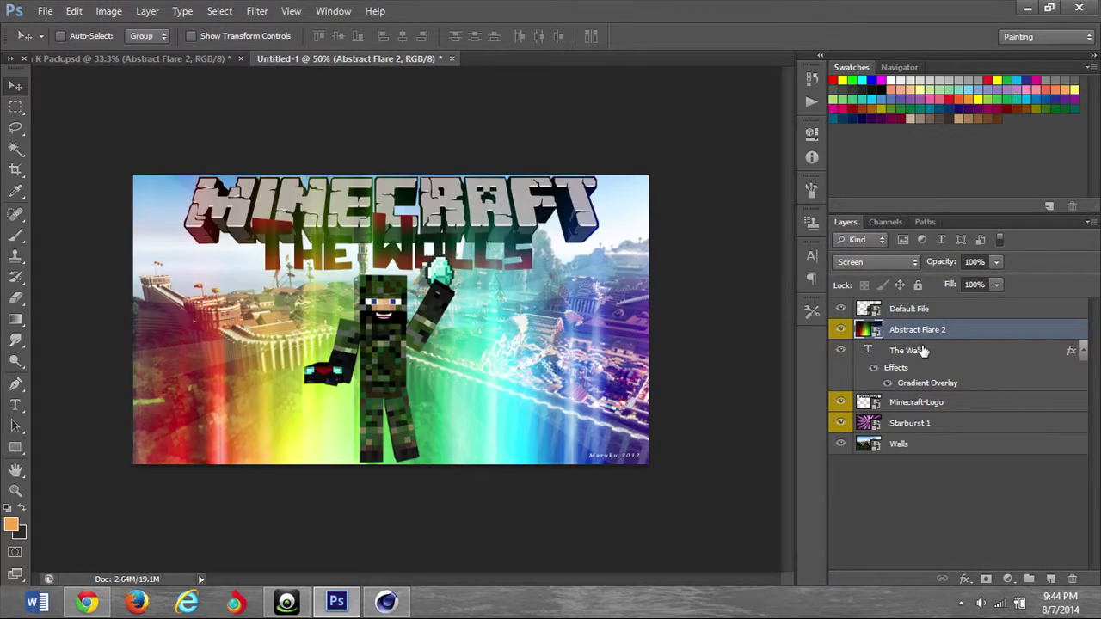
{"action": "left_click_drag", "start_coordinate": [949, 387], "coordinate": [946, 413]}
- Return to the K Pack.psd document and preview the first orb in the Glowing Orbes group
{"action": "left_click", "coordinate": [129, 58]}
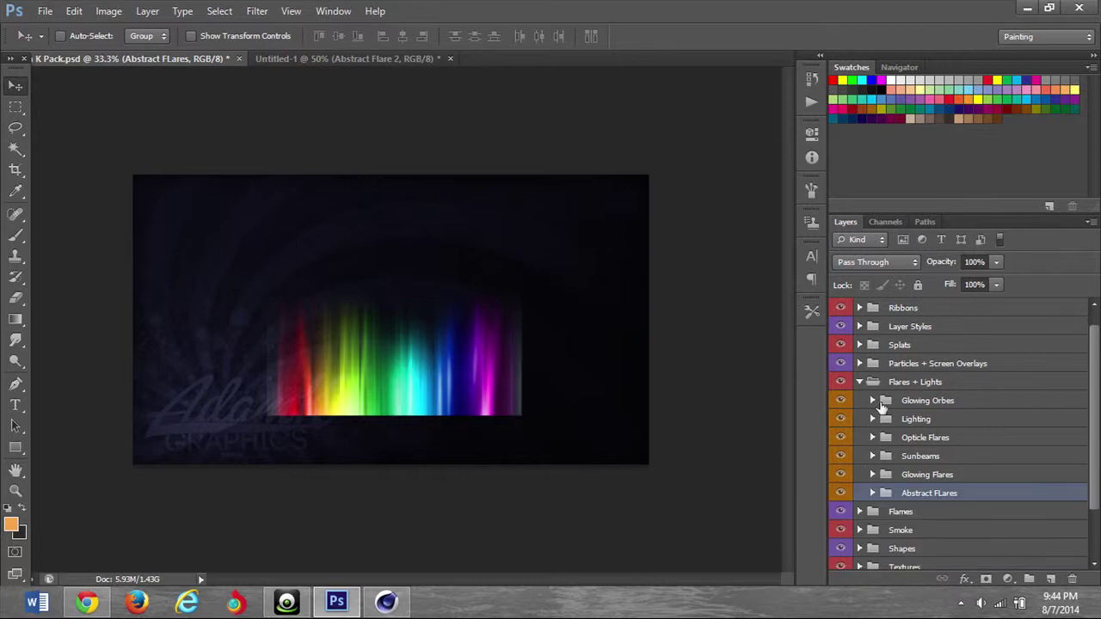
{"action": "left_click", "coordinate": [879, 401]}
{"action": "left_click", "coordinate": [873, 400]}
{"action": "left_click", "coordinate": [882, 423]}
{"action": "left_click", "coordinate": [841, 423]}
{"action": "left_click", "coordinate": [841, 423]}
{"action": "left_click", "coordinate": [872, 400]}
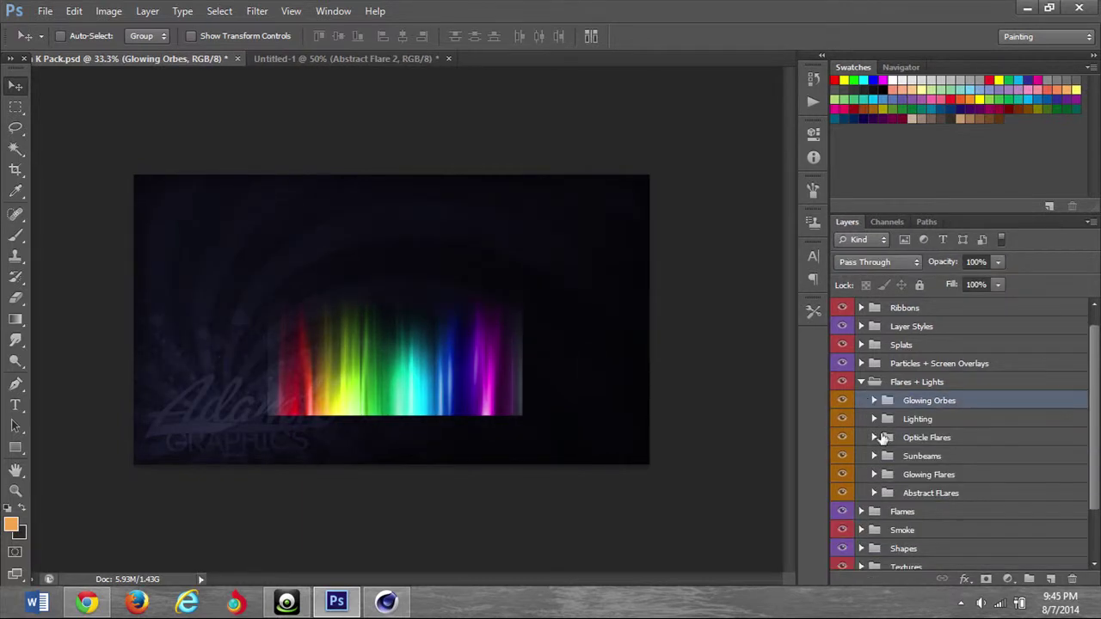
- Hide the Abstract Flares group and expand the Opticle Flares group
{"action": "left_click", "coordinate": [842, 493]}
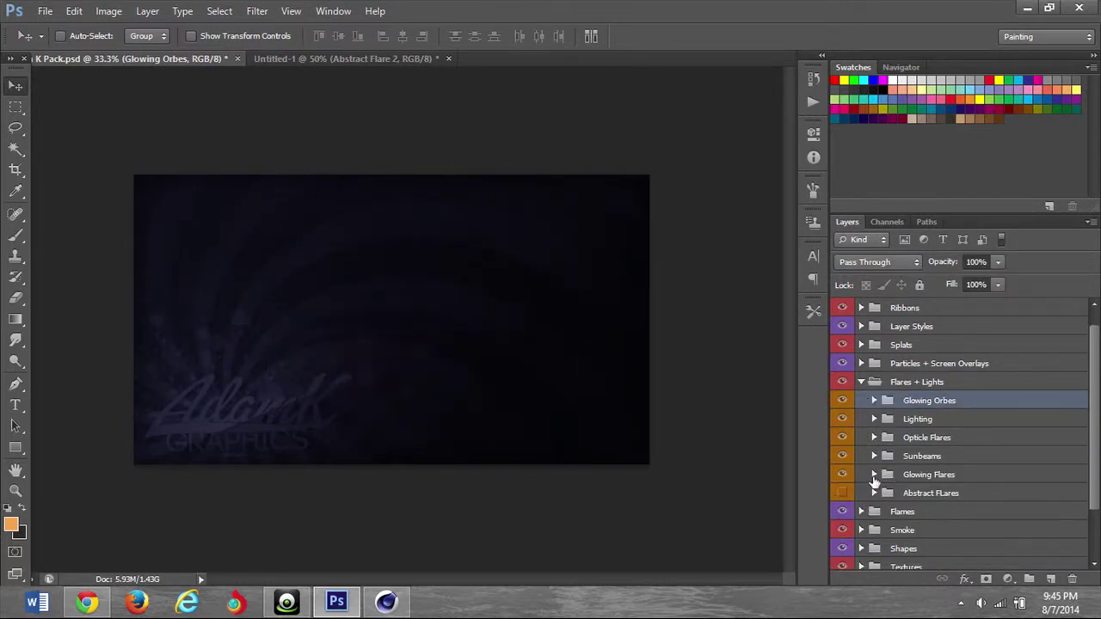
{"action": "left_click", "coordinate": [875, 475]}
{"action": "left_click", "coordinate": [874, 475]}
{"action": "left_click", "coordinate": [874, 437]}
- Show Opticle Flare 1 and copy it into the Untitled-1 thumbnail
{"action": "left_click", "coordinate": [842, 457]}
{"action": "left_click_drag", "start_coordinate": [414, 325], "coordinate": [495, 282]}
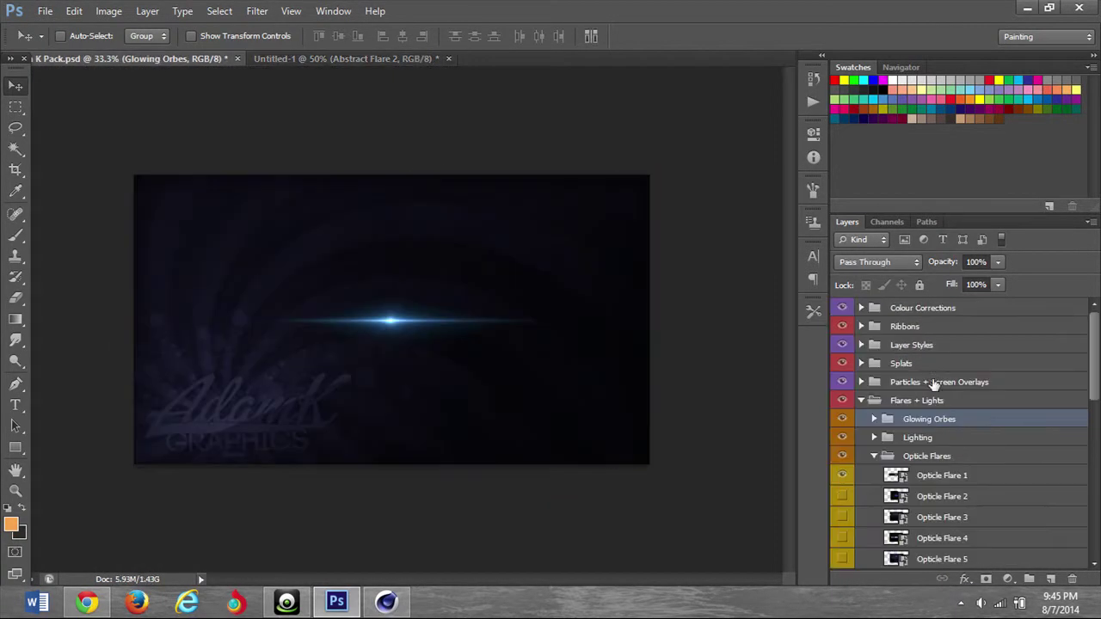
{"action": "left_click", "coordinate": [933, 474]}
{"action": "left_click_drag", "start_coordinate": [378, 327], "coordinate": [521, 368]}
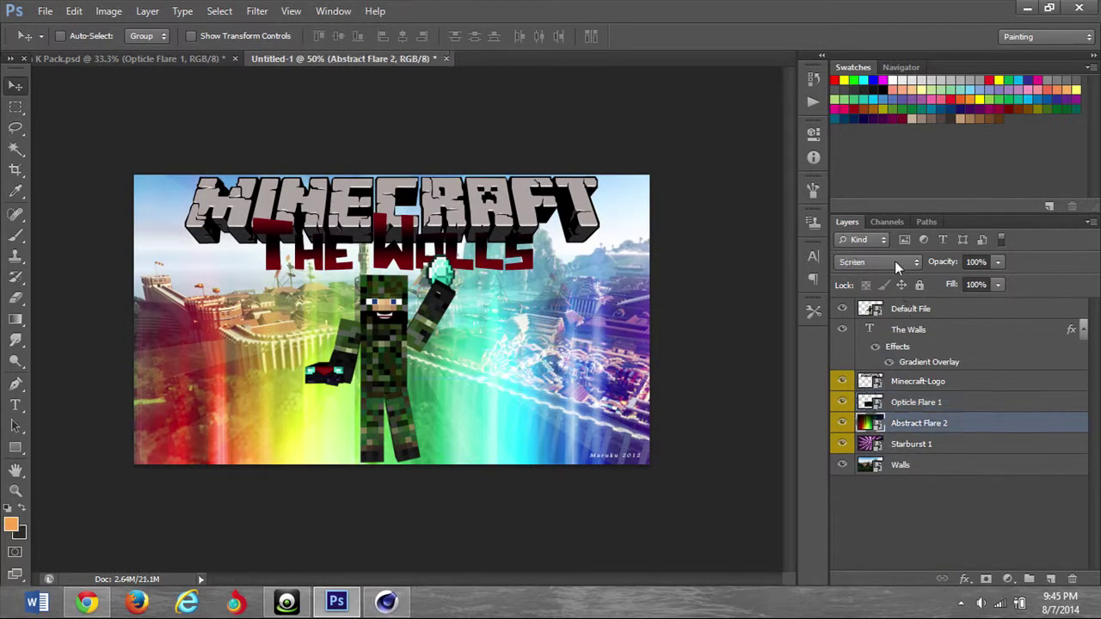
- Change the blend mode of the Abstract Flare 2 layer
{"action": "left_click", "coordinate": [878, 261]}
{"action": "left_click", "coordinate": [866, 138]}
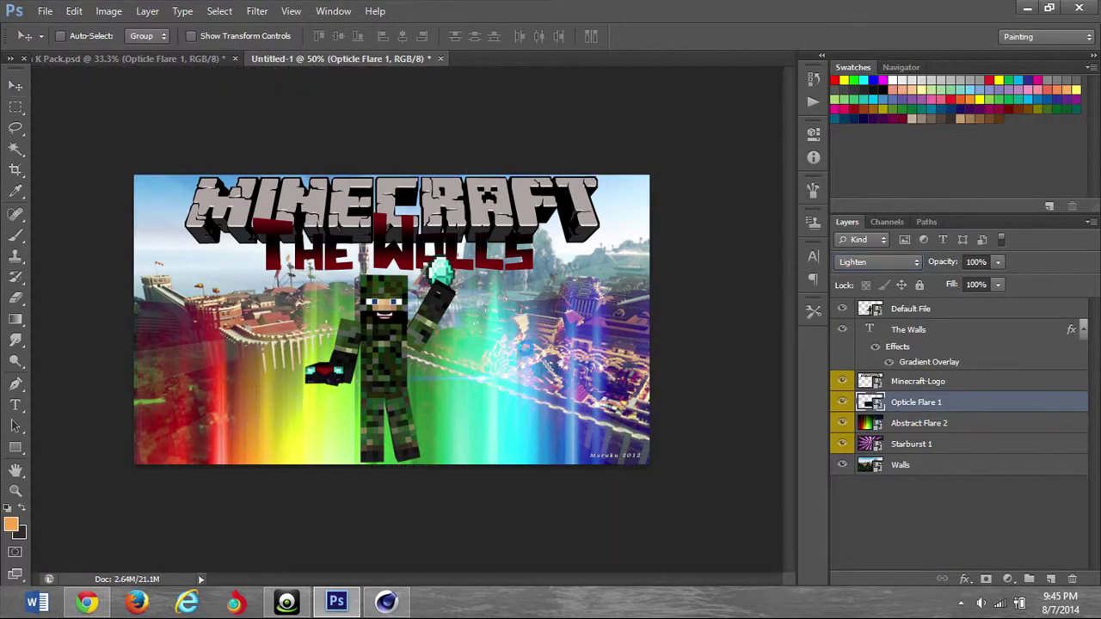
- Tilt Opticle Flare 1, bring its layer to the top of the stack and position it over the enchanting table
{"action": "key", "text": "ctrl+t"}
{"action": "left_click_drag", "start_coordinate": [706, 439], "coordinate": [715, 408]}
{"action": "left_click_drag", "start_coordinate": [634, 349], "coordinate": [432, 299]}
{"action": "key", "text": "v"}
{"action": "left_click", "coordinate": [465, 233]}
{"action": "left_click_drag", "start_coordinate": [969, 403], "coordinate": [956, 303]}
{"action": "mouse_move", "coordinate": [330, 341]}
{"action": "left_mouse_down"}
{"action": "mouse_move", "coordinate": [332, 364]}
{"action": "mouse_move", "coordinate": [319, 356]}
{"action": "left_mouse_up"}
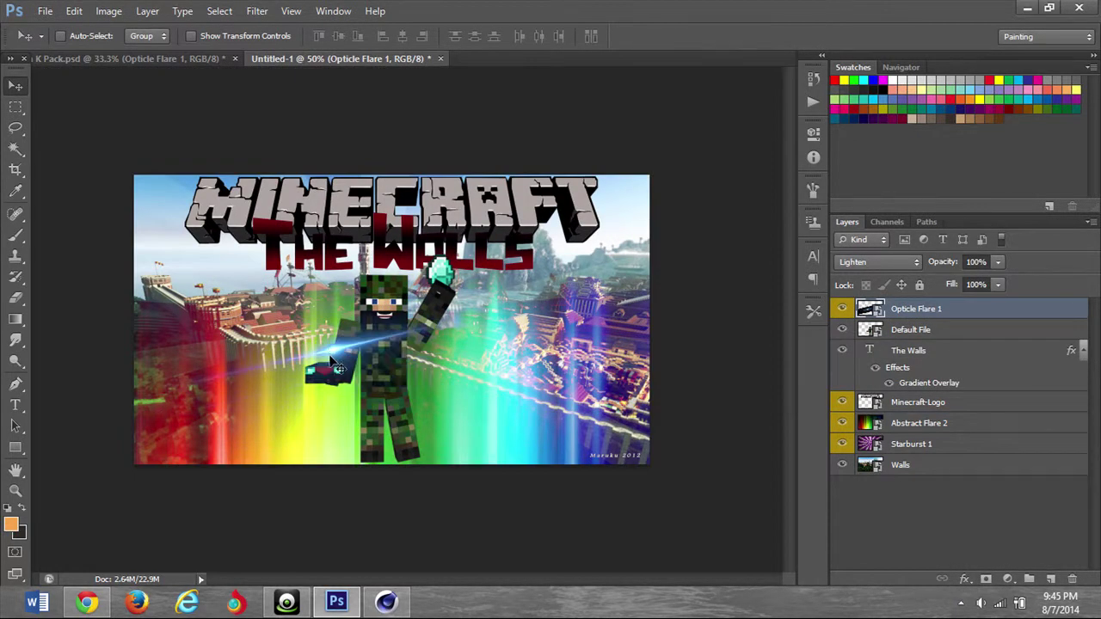
- In the K Pack.psd document, hide Opticle Flare 1 and preview other flares in the Opticle Flares group
{"action": "left_click", "coordinate": [167, 58]}
{"action": "left_click", "coordinate": [842, 476]}
{"action": "left_click", "coordinate": [842, 498]}
{"action": "left_click", "coordinate": [841, 498]}
{"action": "scroll", "coordinate": [841, 508], "scroll_direction": "down", "scroll_amount": 2}
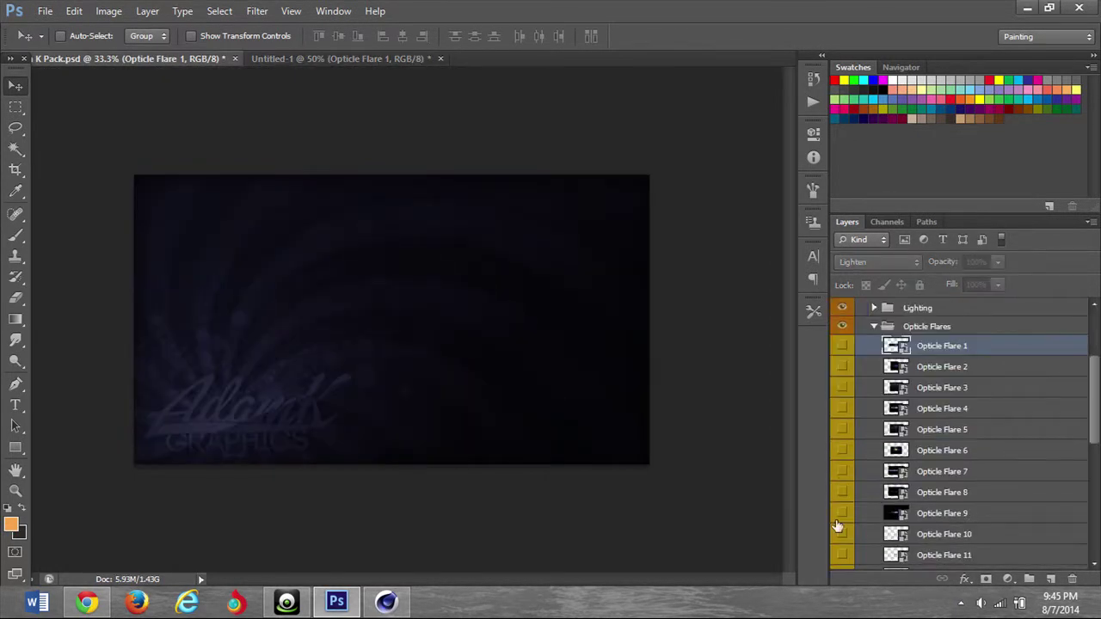
{"action": "left_click", "coordinate": [842, 514]}
{"action": "left_click", "coordinate": [842, 514]}
{"action": "scroll", "coordinate": [842, 521], "scroll_direction": "down", "scroll_amount": 1}
{"action": "scroll", "coordinate": [854, 542], "scroll_direction": "down", "scroll_amount": 2}
- Show Opticle Flare 17, copy it into the Untitled-1 thumbnail and set its blend mode to Lighten
{"action": "left_click", "coordinate": [843, 515]}
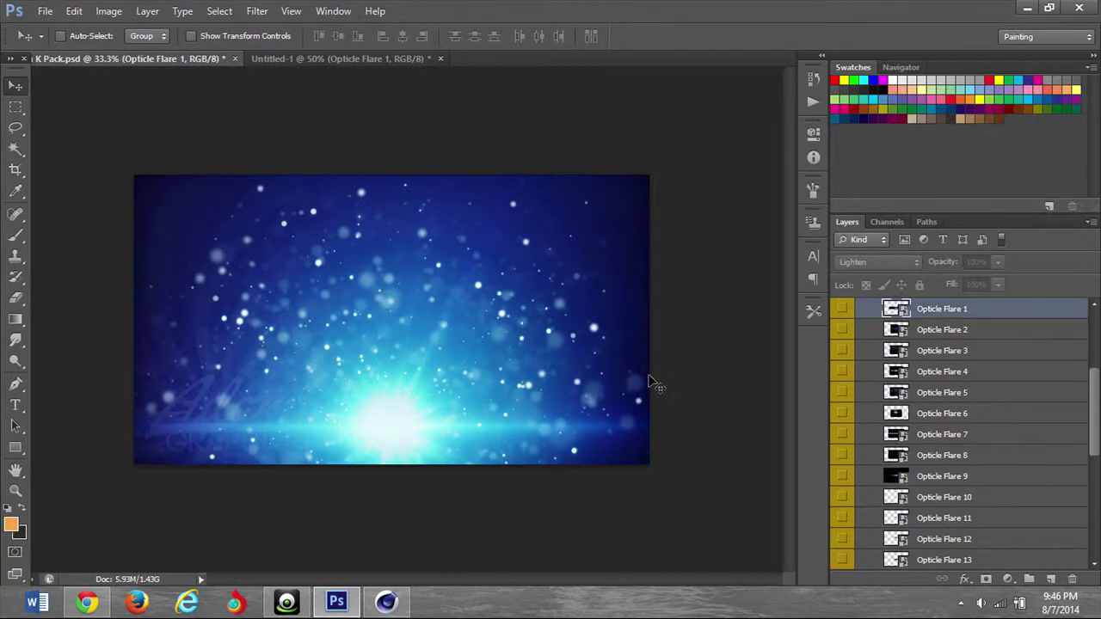
{"action": "left_click_drag", "start_coordinate": [872, 533], "coordinate": [433, 445]}
{"action": "left_click", "coordinate": [877, 261]}
{"action": "left_click", "coordinate": [876, 136]}
{"action": "left_click", "coordinate": [878, 261]}
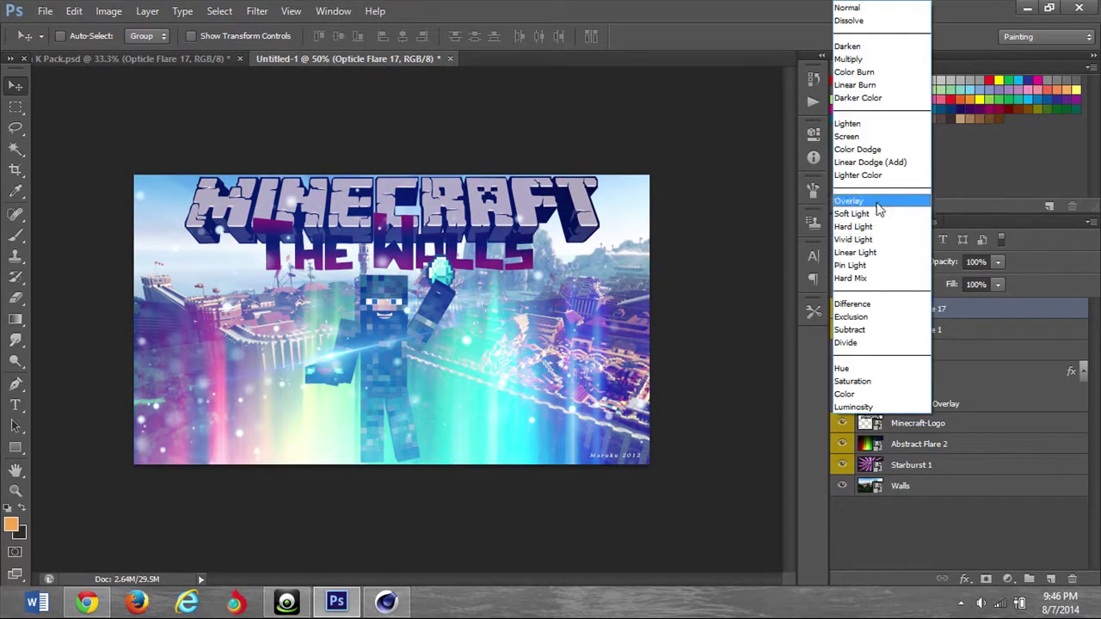
{"action": "left_click", "coordinate": [861, 123]}
- Rotate Opticle Flare 17 by about 180 degrees so its bright centre faces the top of the picture
{"action": "key", "text": "ctrl+t"}
{"action": "left_click_drag", "start_coordinate": [723, 96], "coordinate": [197, 498]}
{"action": "key", "text": "v"}
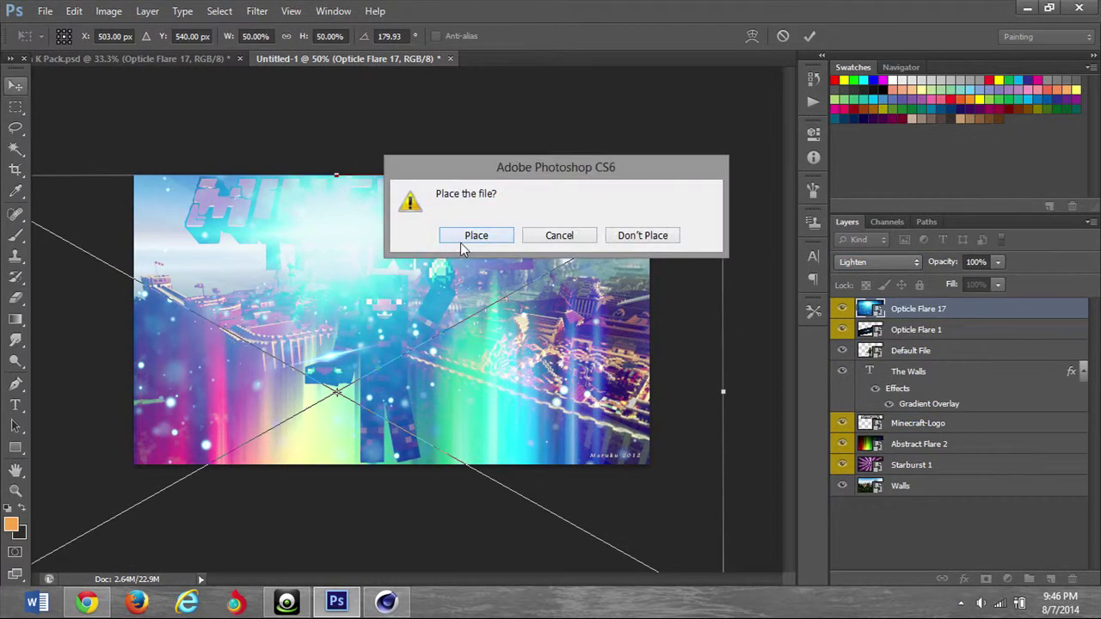
{"action": "left_click", "coordinate": [469, 234]}
- Move the Opticle Flare 17 layer below Minecraft-Logo and set its blend mode to Screen
{"action": "left_click_drag", "start_coordinate": [946, 310], "coordinate": [945, 428]}
{"action": "left_click", "coordinate": [894, 263]}
{"action": "left_click", "coordinate": [856, 147]}
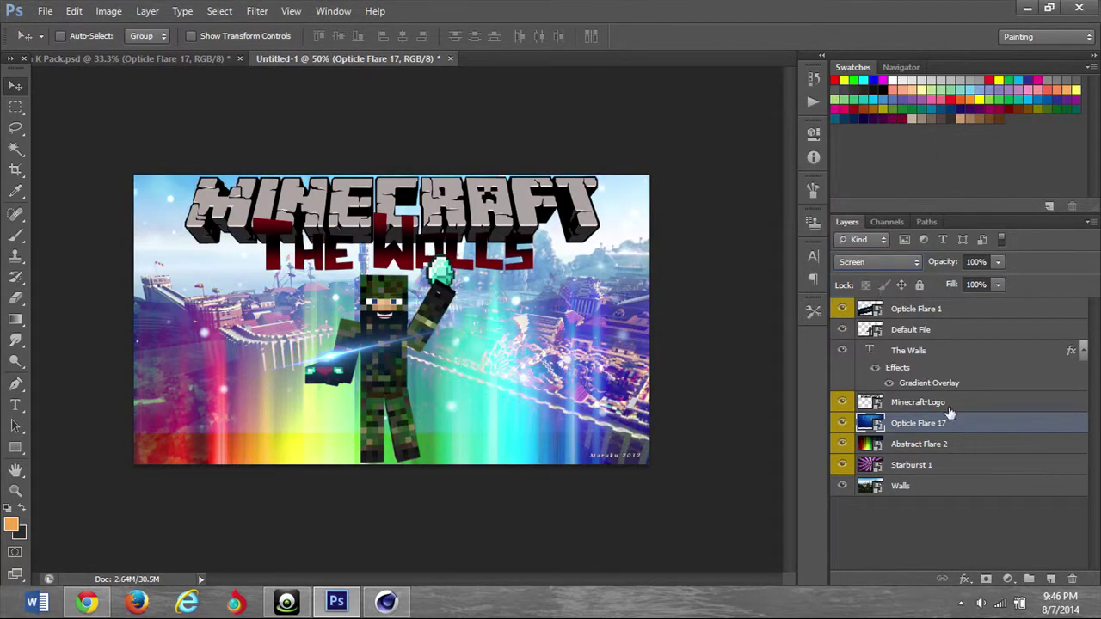
- Stretch Opticle Flare 17 down to the lower edge of the canvas
{"action": "key", "text": "ctrl+t"}
{"action": "left_click_drag", "start_coordinate": [407, 434], "coordinate": [408, 465]}
{"action": "key", "text": "v"}
{"action": "left_click", "coordinate": [474, 236]}
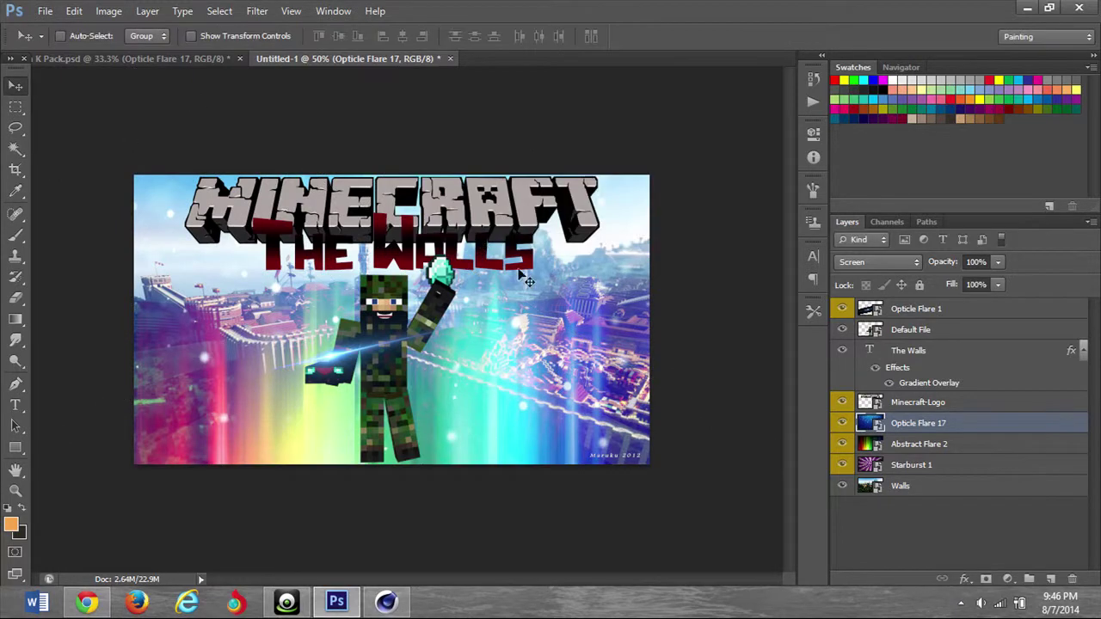
{"action": "key", "text": "ctrl+plus"}
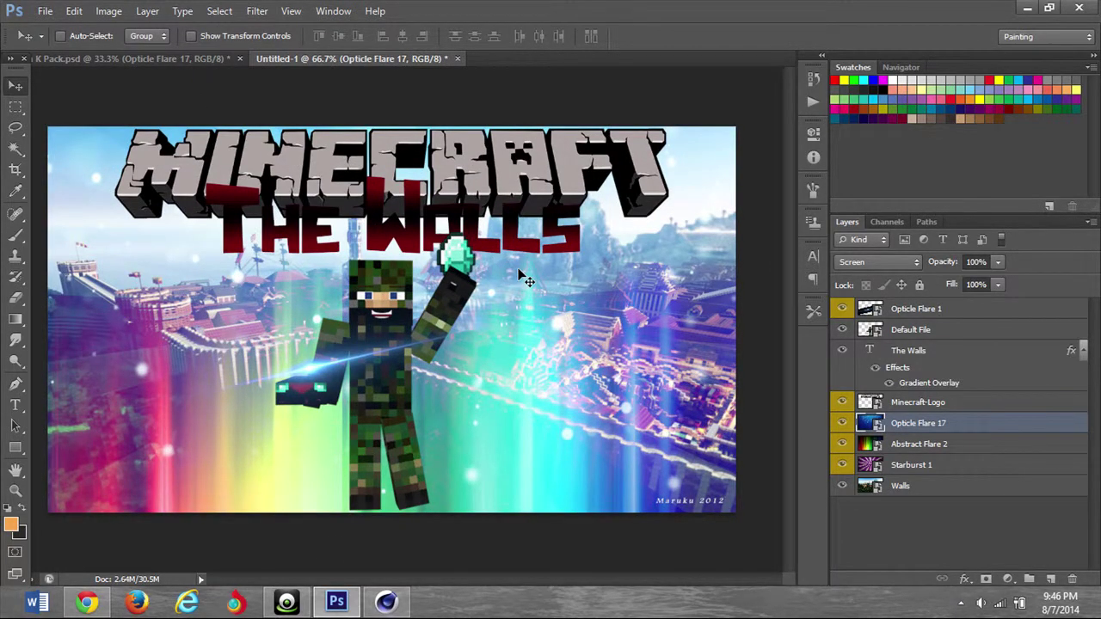
{"action": "left_click", "coordinate": [287, 602]}
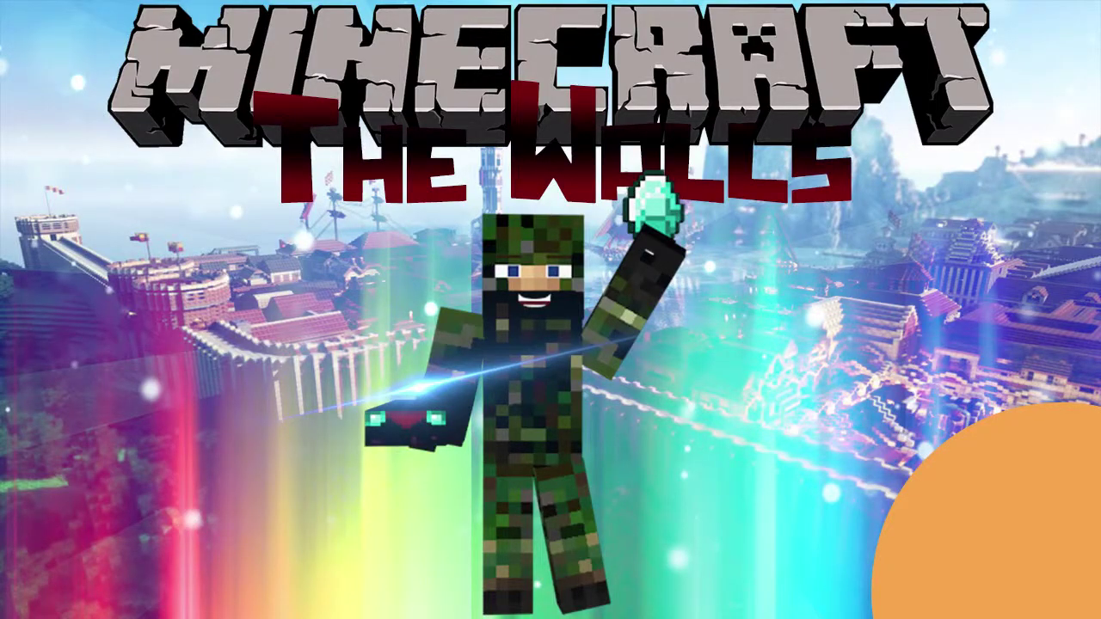